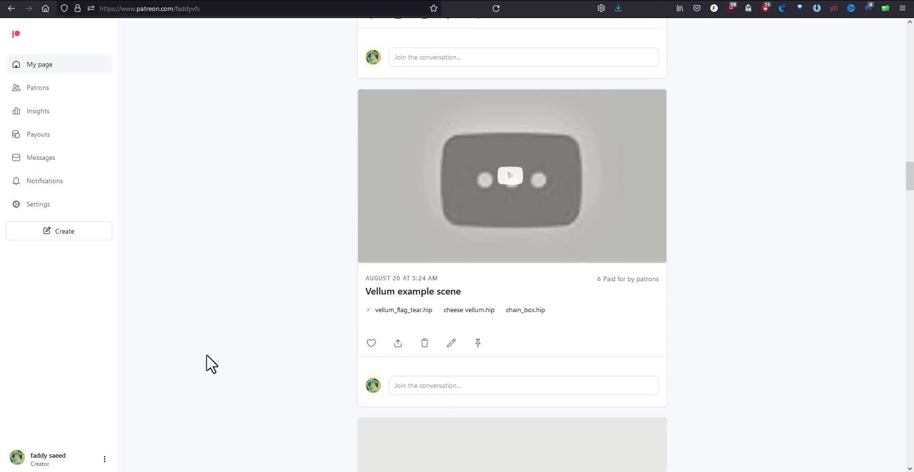
- Browse the Patreon page's posts of Houdini Vellum and simulation scene files
scroll(207, 355, down, 15)
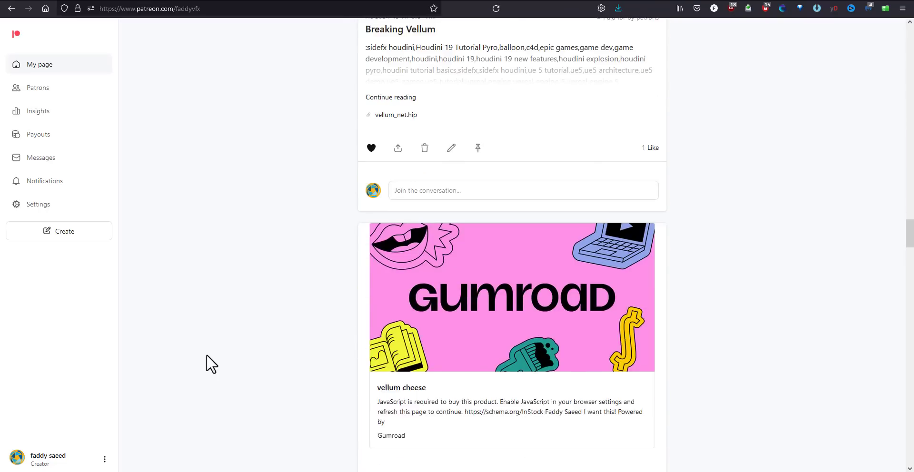
scroll(207, 355, down, 20)
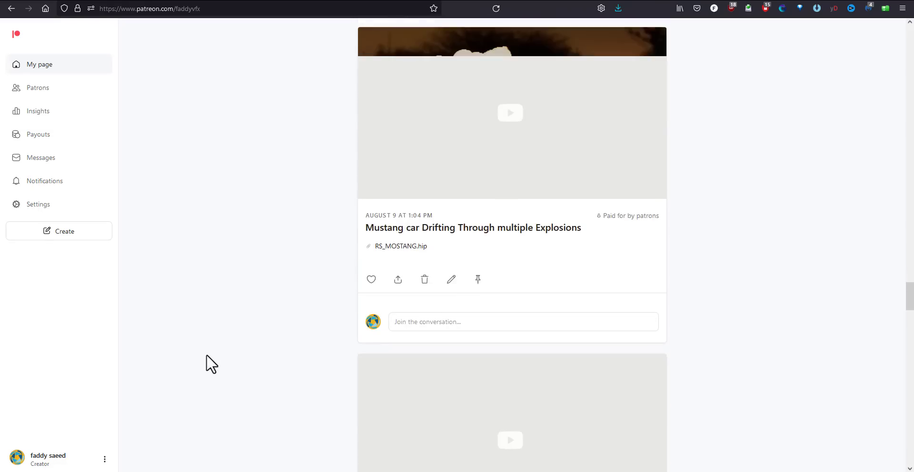
scroll(206, 366, down, 10)
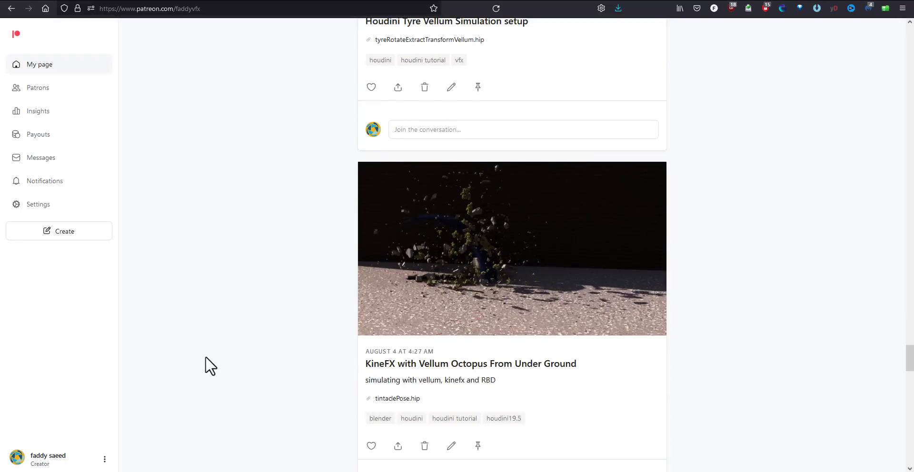
scroll(205, 358, down, 20)
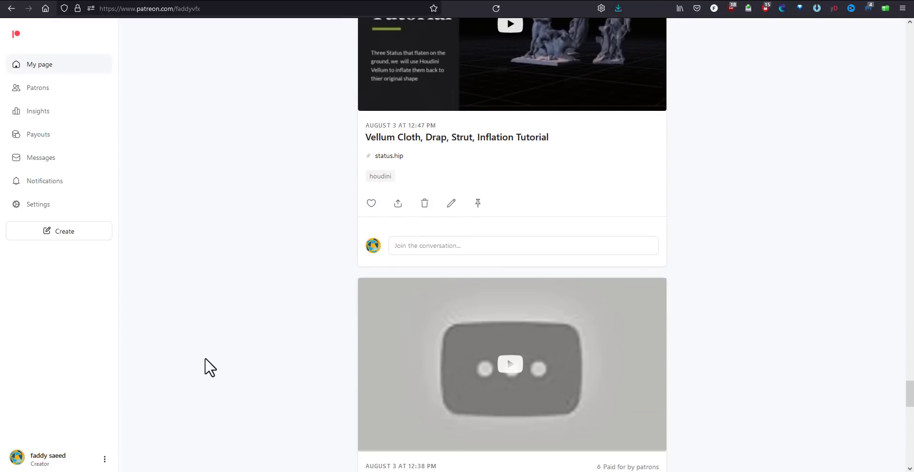
scroll(204, 361, down, 5)
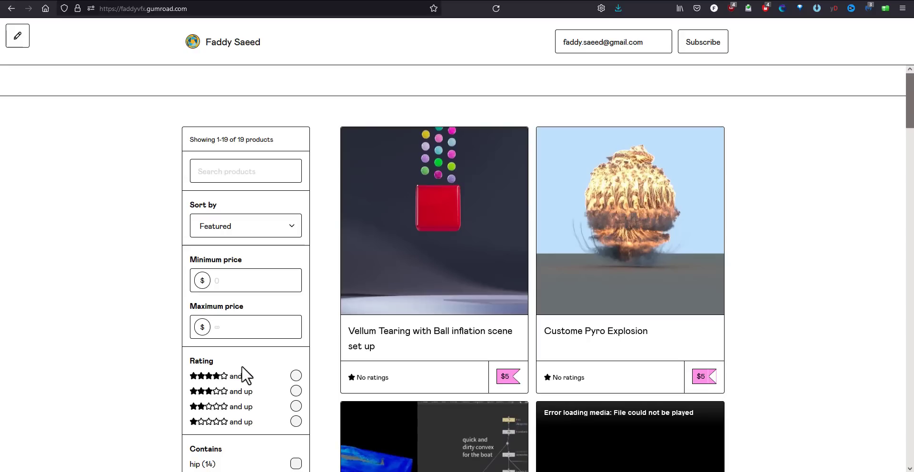
- Look through the products offered in the Gumroad store, from the first listing to the last and back
scroll(234, 401, down, 3)
scroll(231, 392, down, 8)
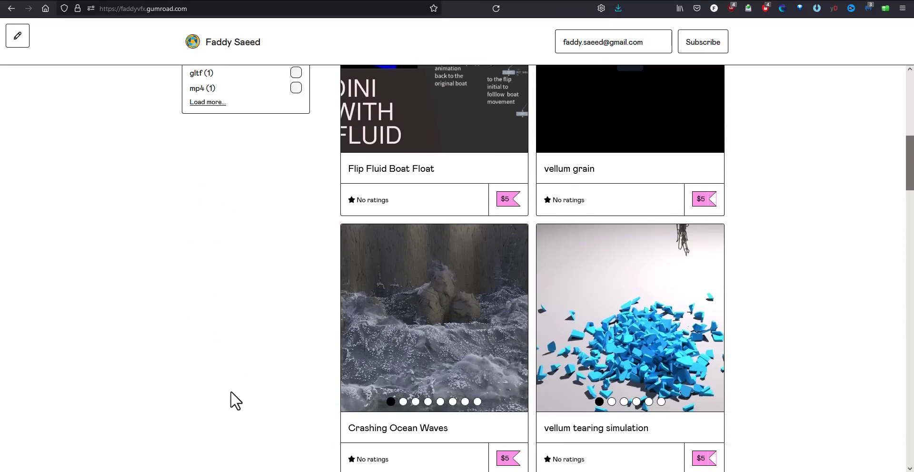
scroll(231, 392, down, 13)
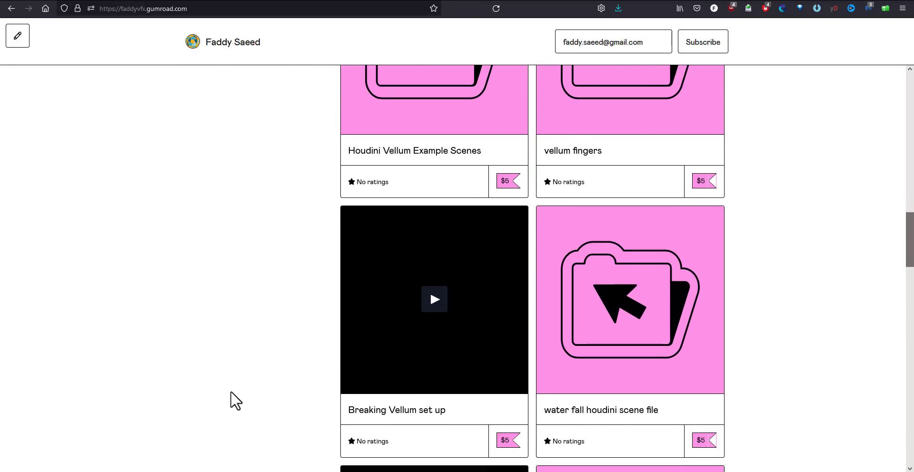
scroll(231, 392, down, 15)
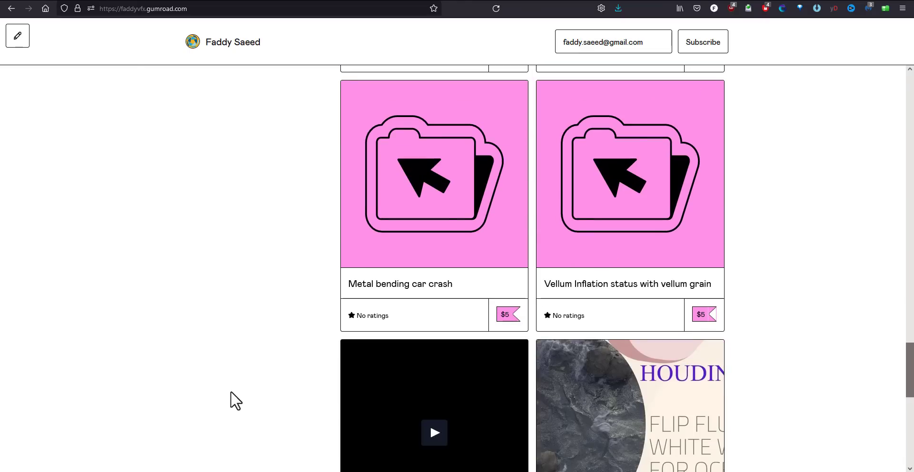
scroll(231, 400, down, 4)
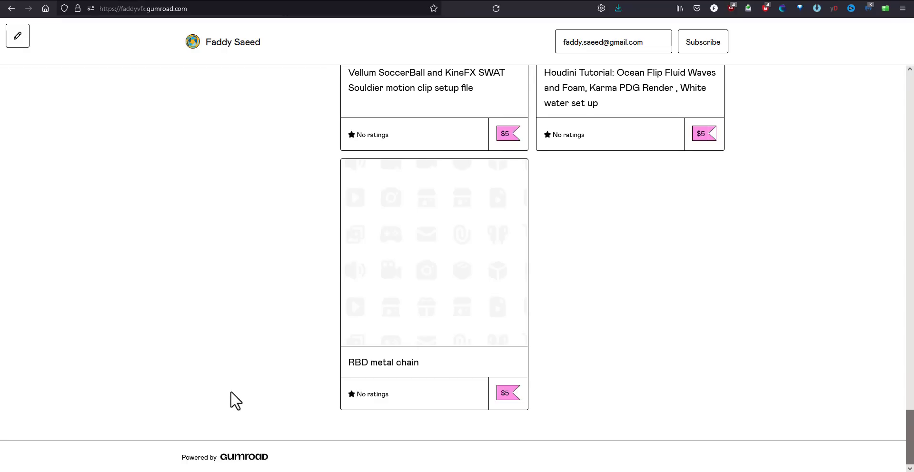
scroll(230, 391, up, 14)
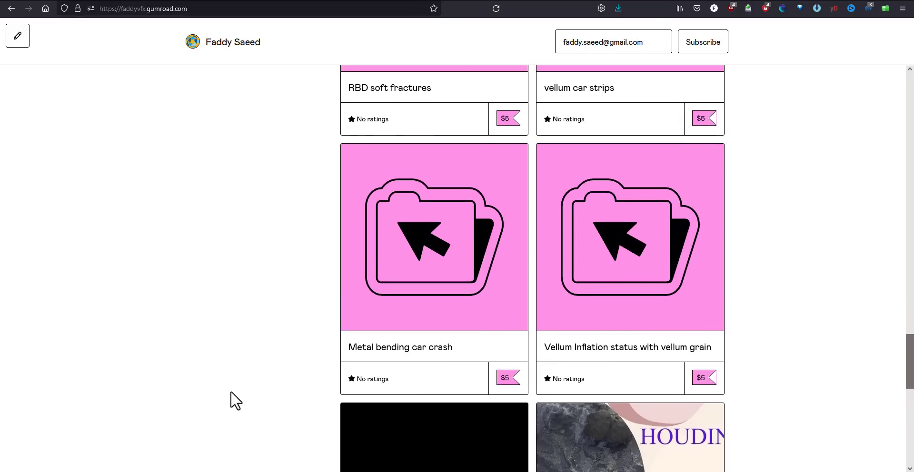
scroll(230, 392, up, 20)
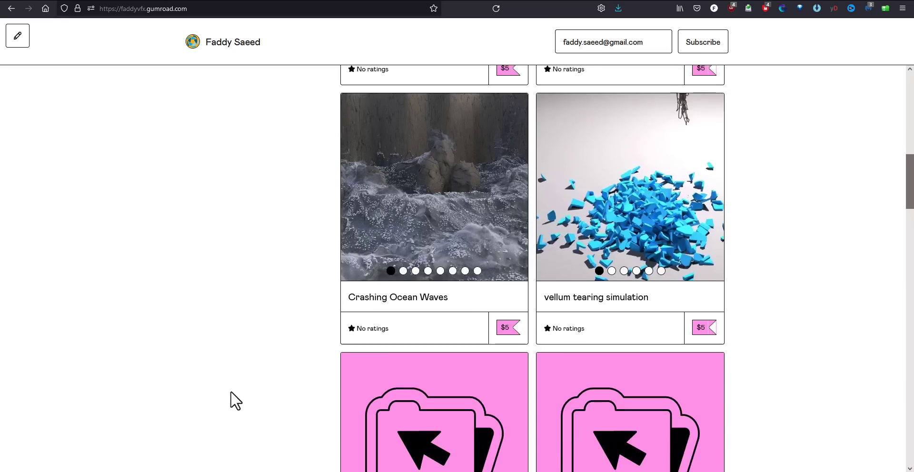
scroll(235, 401, up, 2)
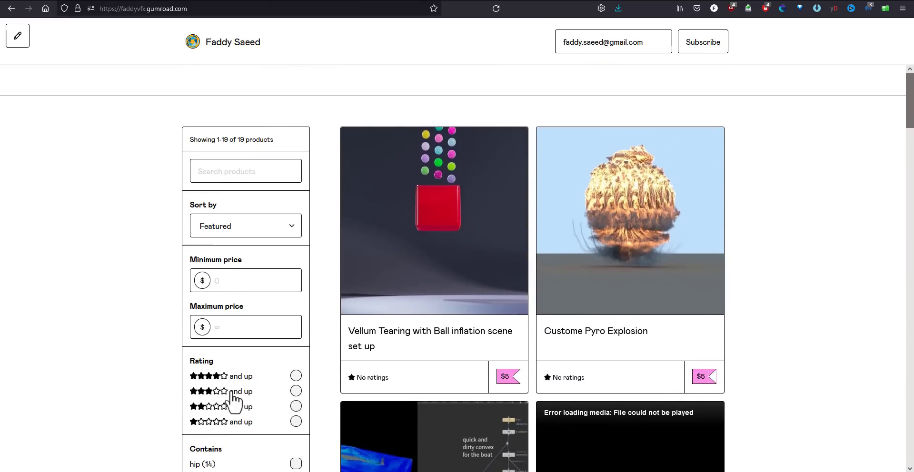
- Switch to the FaddyVFX YouTube membership page and look through its member posts and tutorials
key(ctrl+Tab)
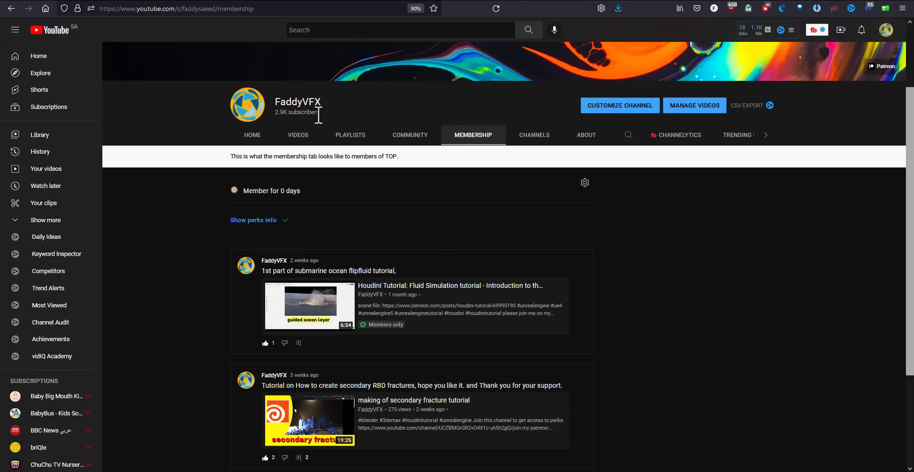
scroll(222, 316, down, 3)
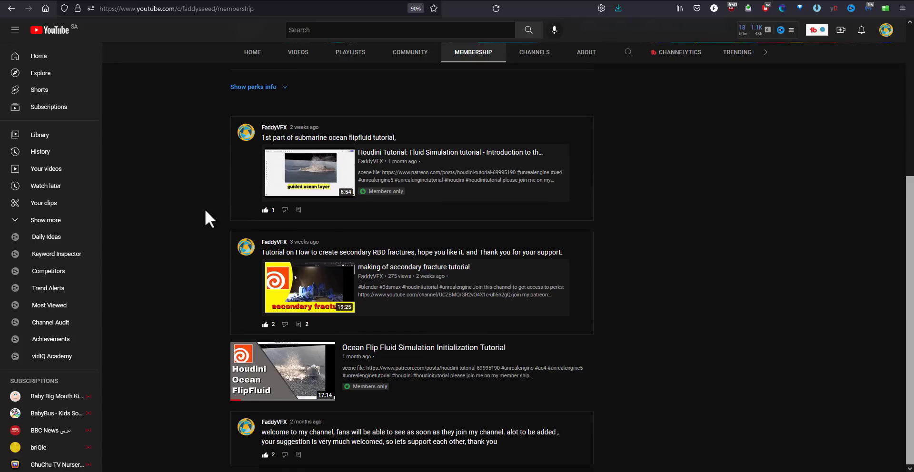
scroll(188, 326, up, 3)
scroll(190, 350, down, 1)
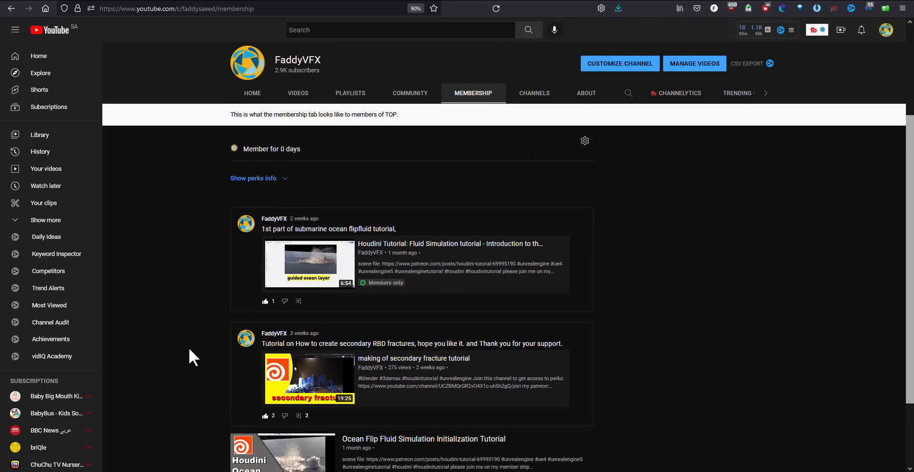
scroll(189, 349, down, 2)
scroll(188, 351, up, 3)
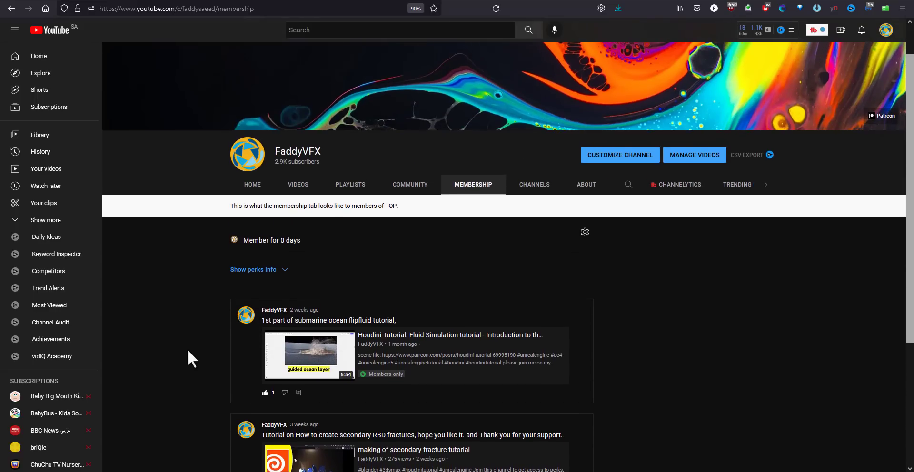
scroll(187, 349, up, 1)
- Switch to Houdini and rearrange the object network, with nulls and cameras below the geometry nodes and the two pyro lights set apart
key(alt+Tab)
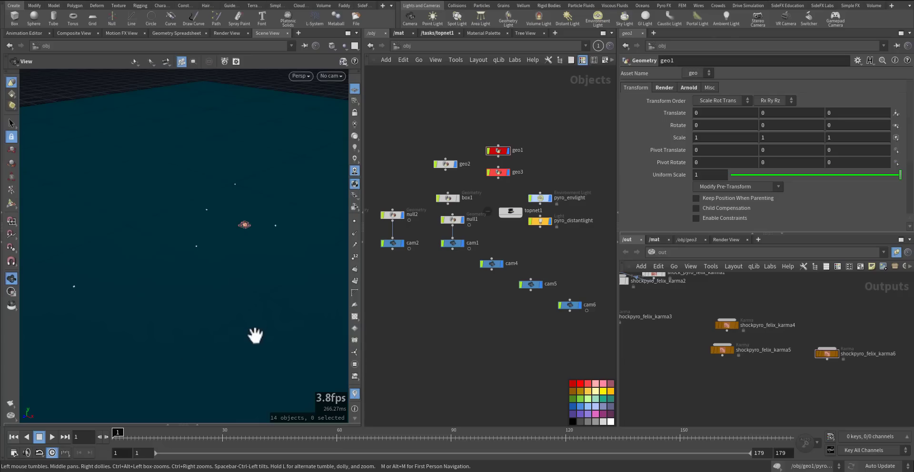
drag(260, 276, 281, 271)
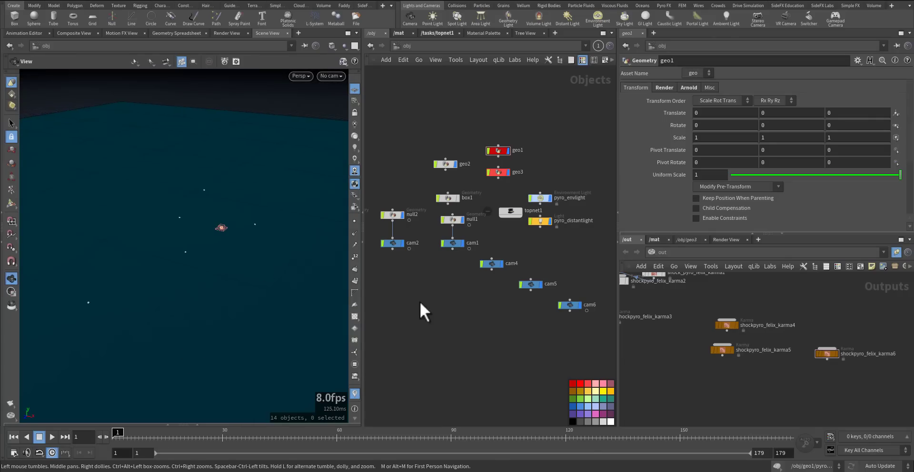
middle_drag(441, 298, 475, 356)
middle_drag(421, 220, 412, 166)
middle_drag(450, 294, 438, 252)
drag(512, 228, 547, 269)
middle_drag(487, 248, 569, 262)
drag(573, 262, 412, 260)
click(499, 219)
middle_drag(525, 222, 466, 263)
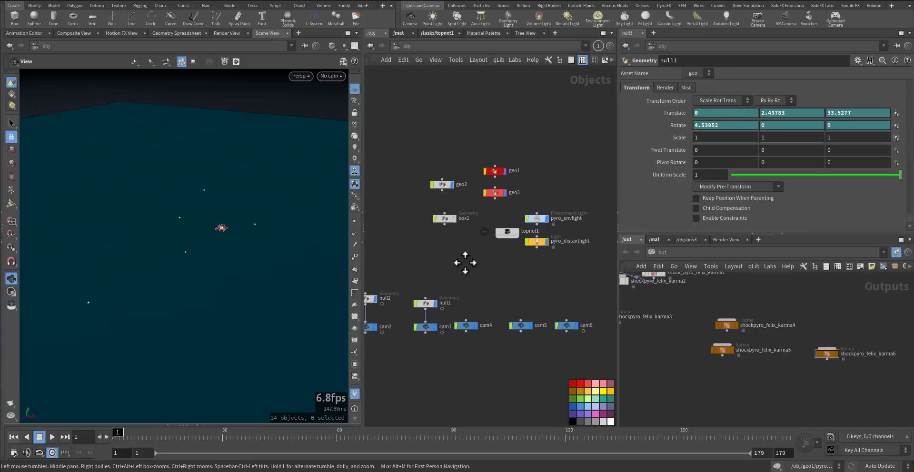
drag(528, 246, 580, 264)
middle_drag(467, 267, 477, 301)
- Look inside the geo2 object, then open the geo1 network and enlarge the parameter area for the pyro solver settings
double_click(453, 219)
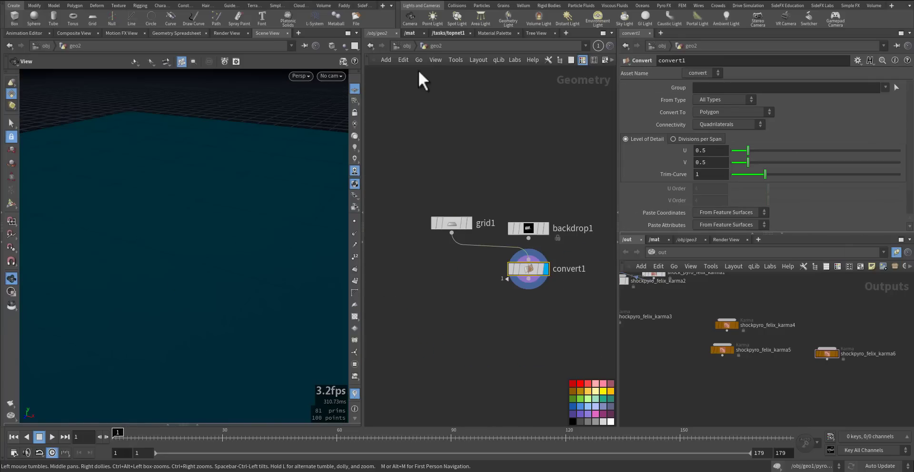
click(406, 45)
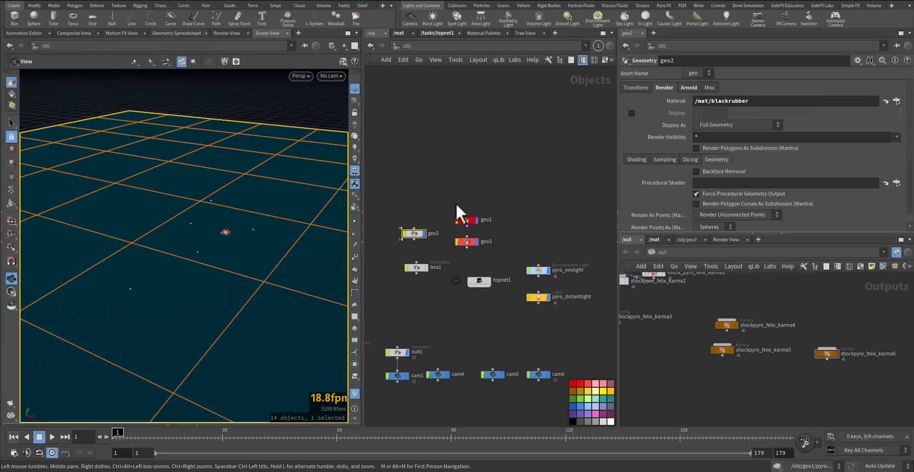
double_click(478, 230)
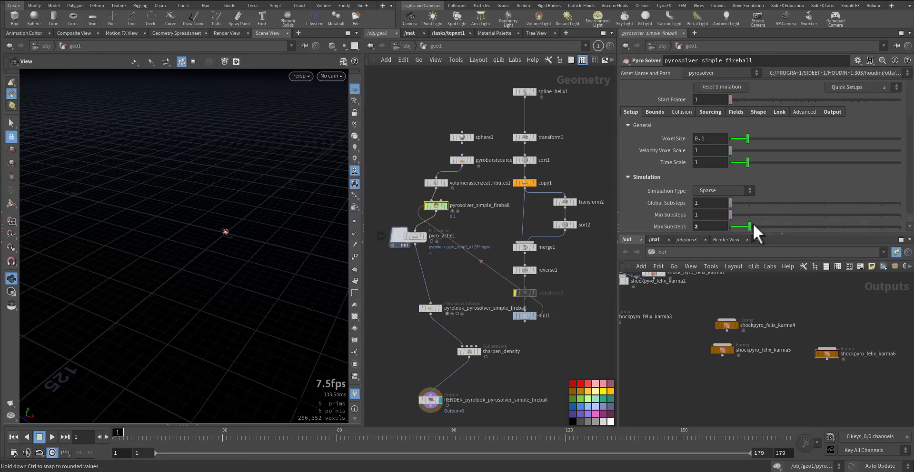
click(781, 234)
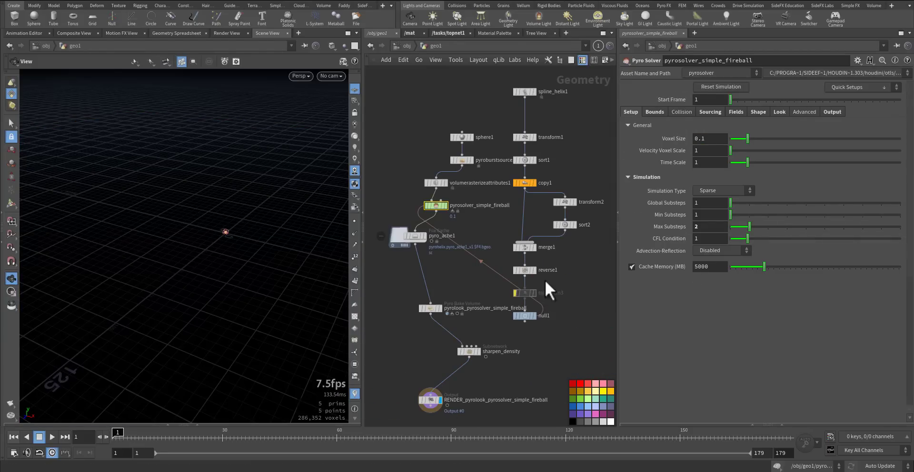
- Select and display the sphere1 node in geo1, and frame the sphere in the viewport
middle_drag(398, 201, 395, 251)
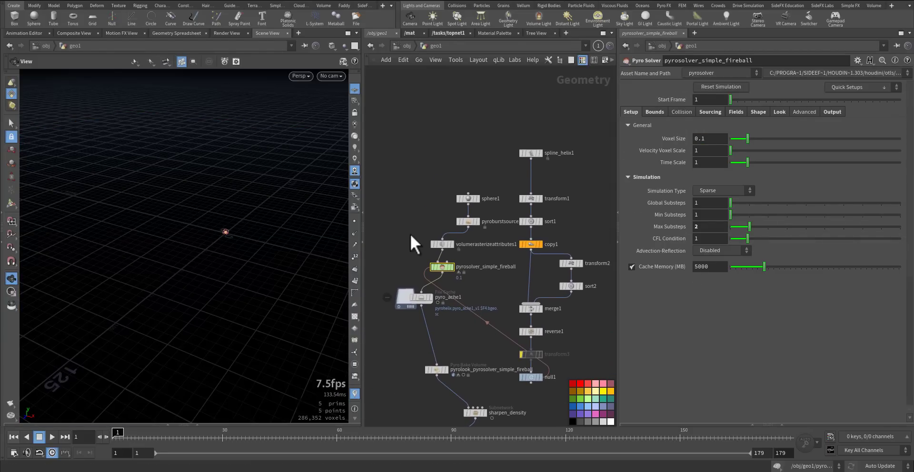
middle_drag(424, 213, 524, 175)
scroll(462, 231, up, 6)
click(505, 240)
click(470, 240)
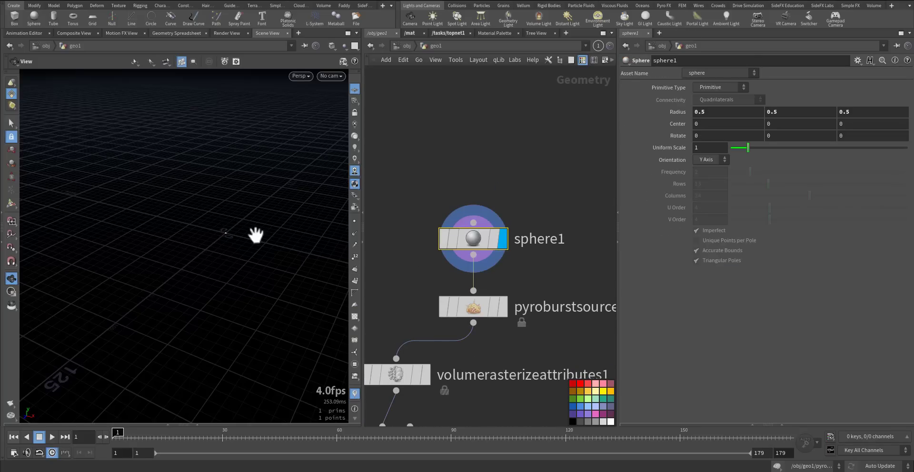
key(g)
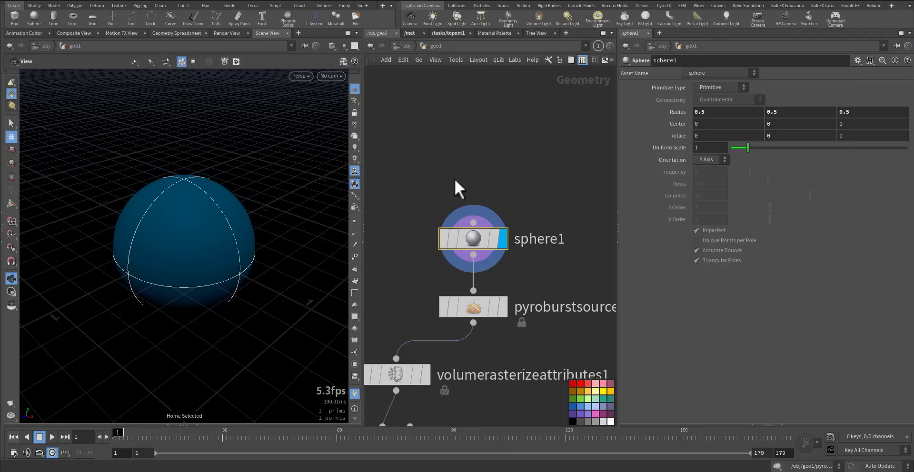
scroll(188, 252, down, 3)
drag(224, 254, 411, 228)
middle_click(470, 236)
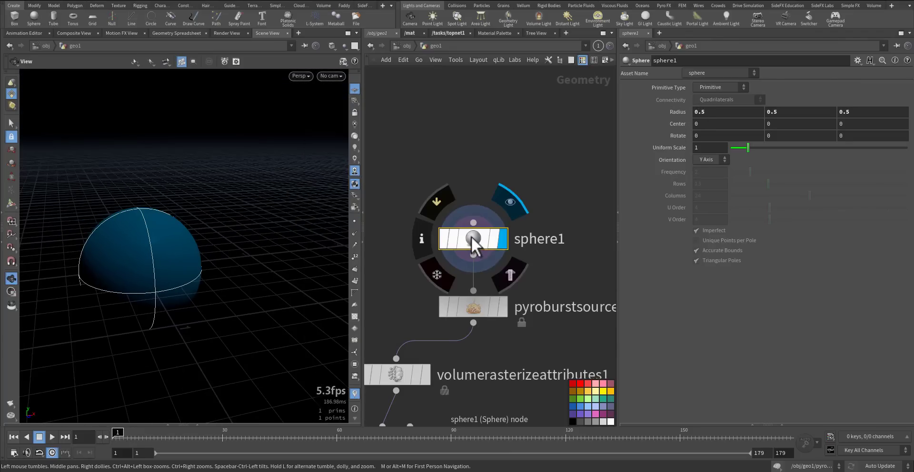
- Display and select the pyroburstsource1 node to show its explosion points in the viewport
middle_drag(471, 236, 544, 181)
middle_drag(413, 276, 396, 201)
middle_drag(502, 265, 472, 255)
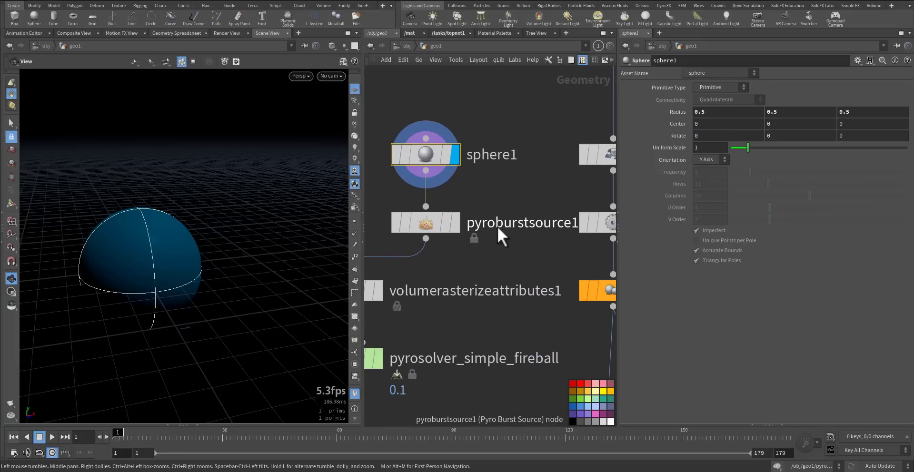
scroll(455, 223, up, 1)
mouse_move(454, 221)
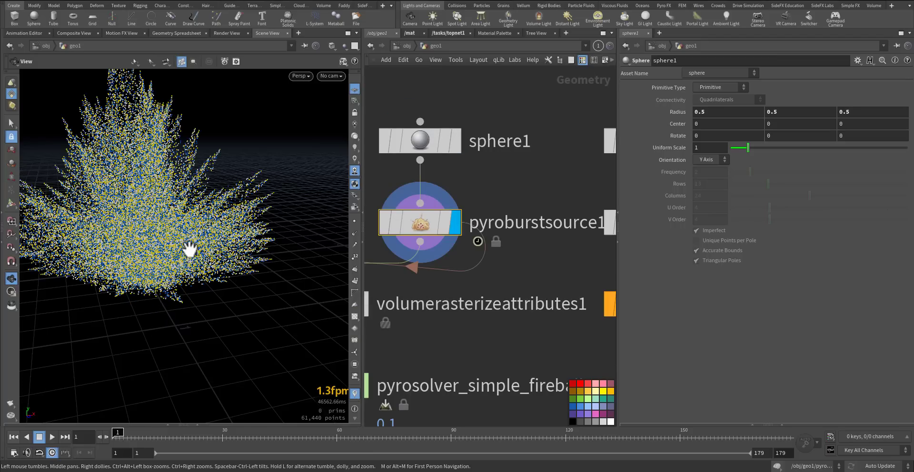
drag(177, 270, 237, 282)
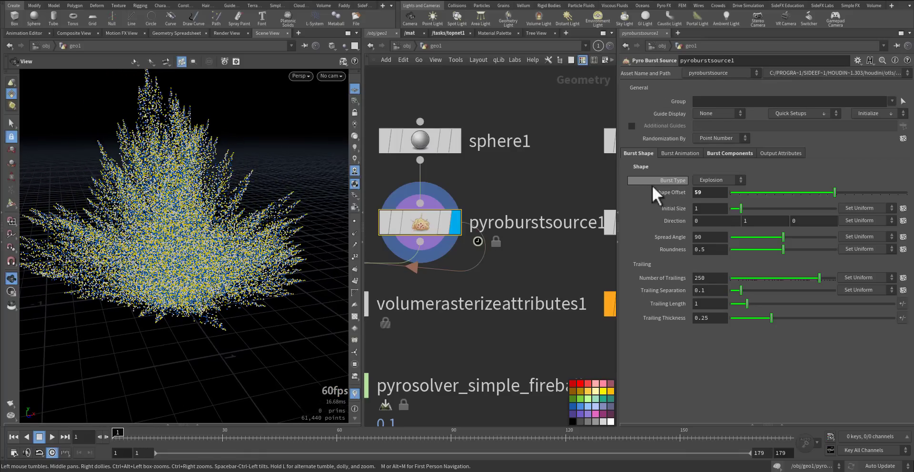
- Examine the burst source's shape settings, including burst type options, shape offset, direction, spread angle and number of trailings
drag(707, 194, 685, 193)
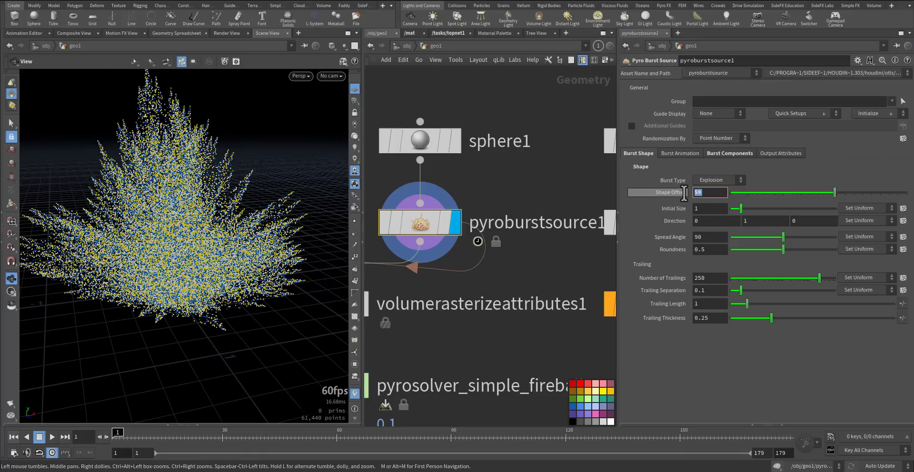
click(717, 181)
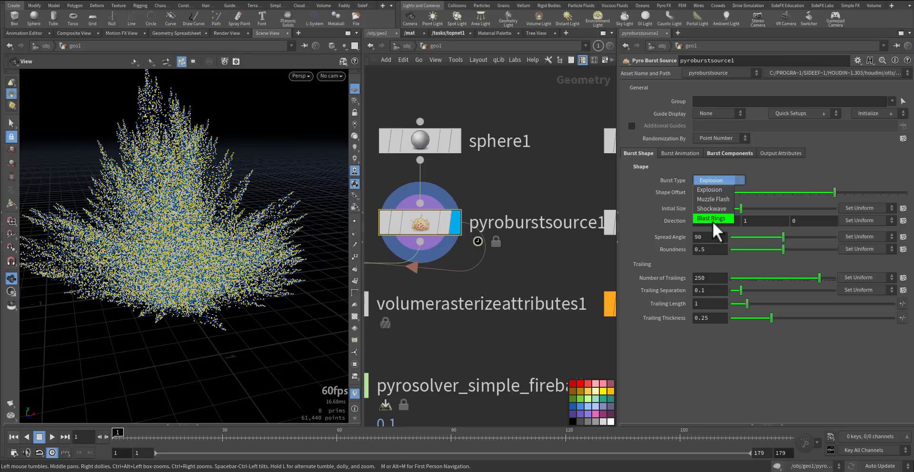
click(573, 189)
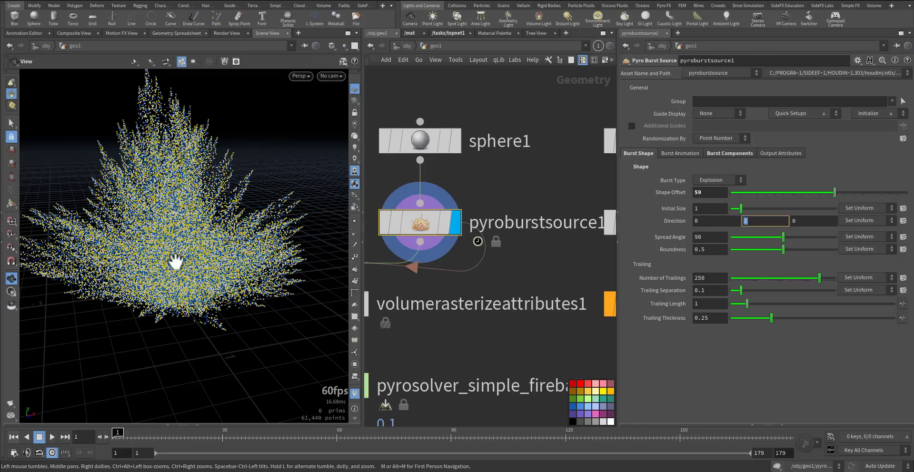
drag(154, 155, 212, 256)
drag(709, 236, 685, 240)
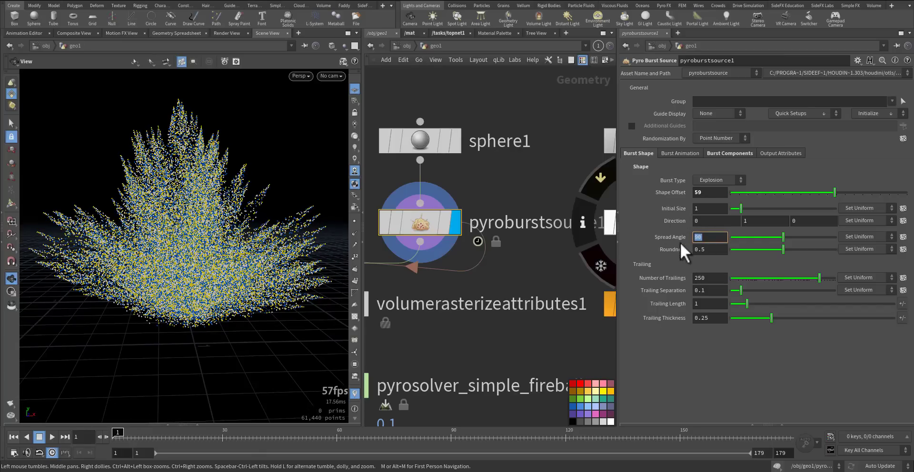
drag(714, 278, 691, 278)
drag(314, 307, 226, 305)
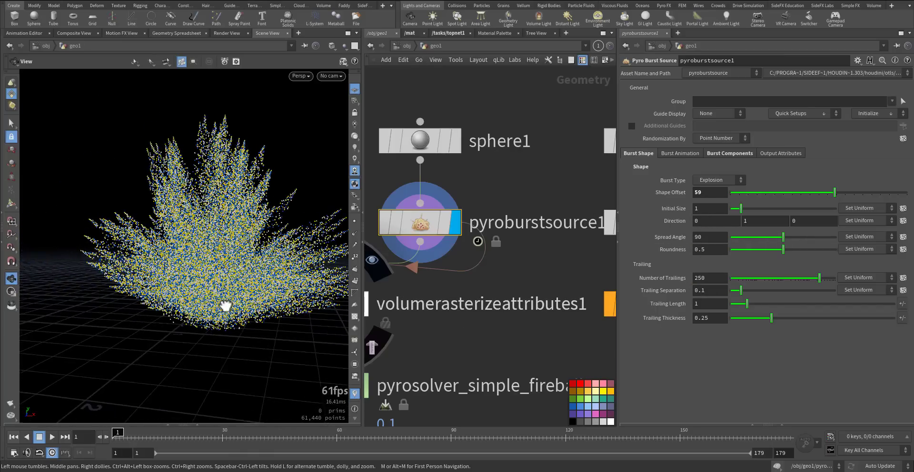
- Examine the burst source's animation timing and overall expansion, then go through its three burst component sources and the source value scale
click(681, 155)
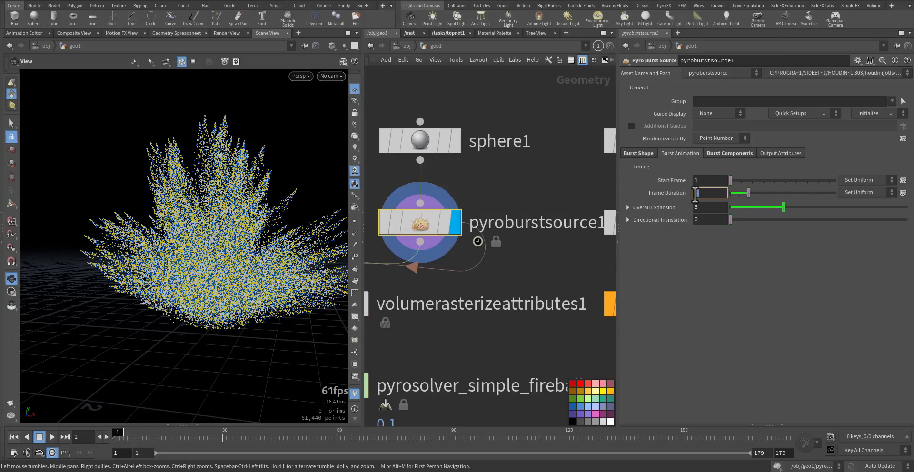
click(710, 208)
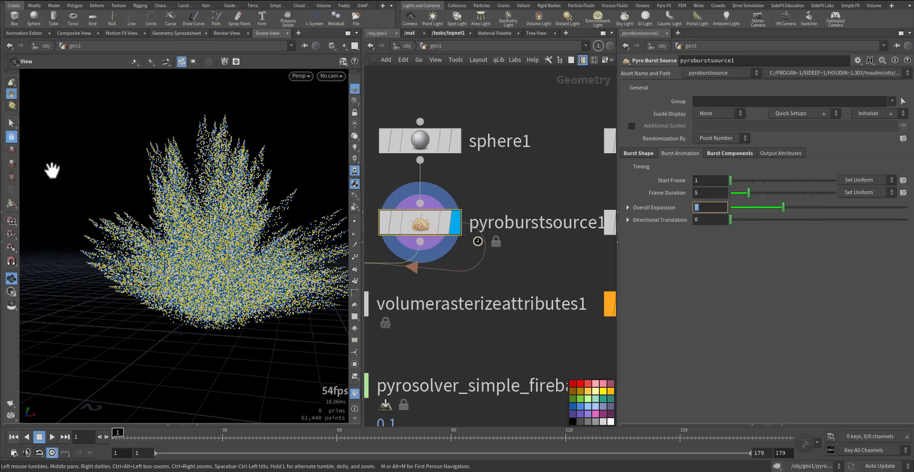
click(733, 151)
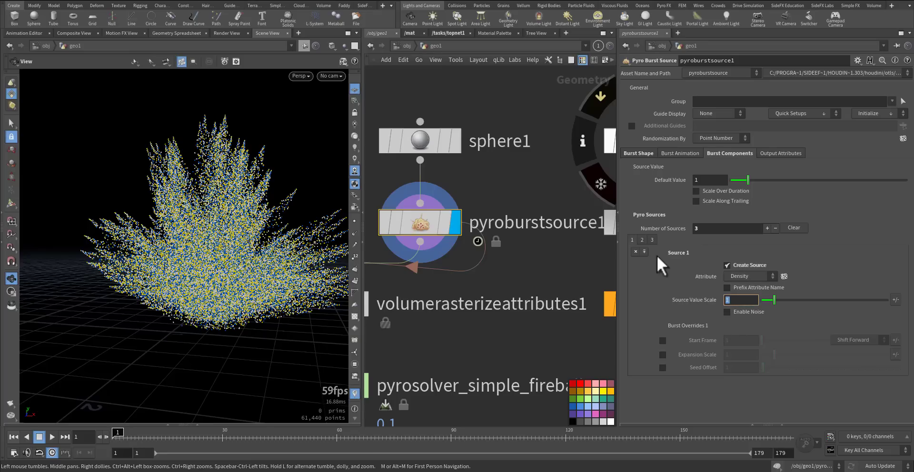
click(641, 239)
click(652, 238)
click(745, 300)
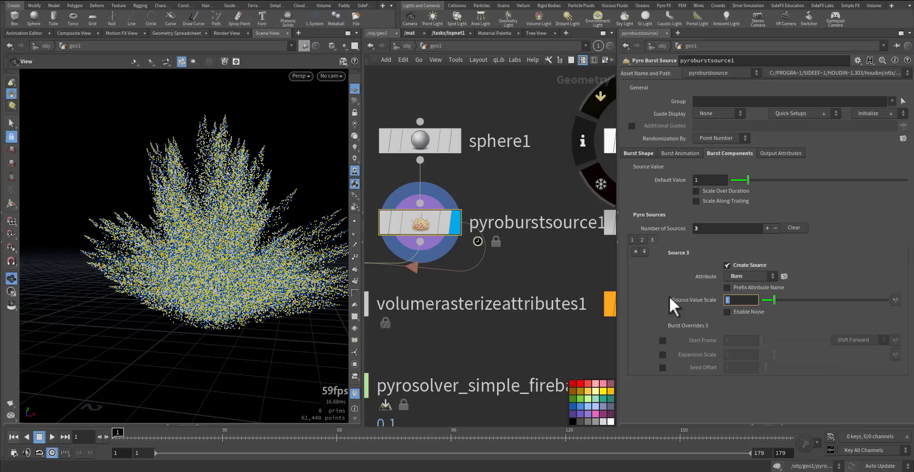
- Select and display the volumerasterizeattributes1 node below the burst source
middle_drag(507, 265, 554, 215)
middle_drag(496, 297, 504, 272)
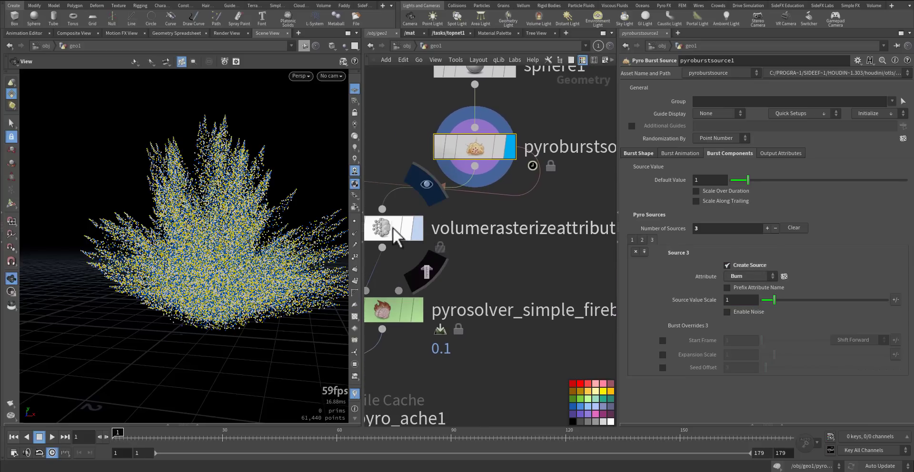
click(410, 234)
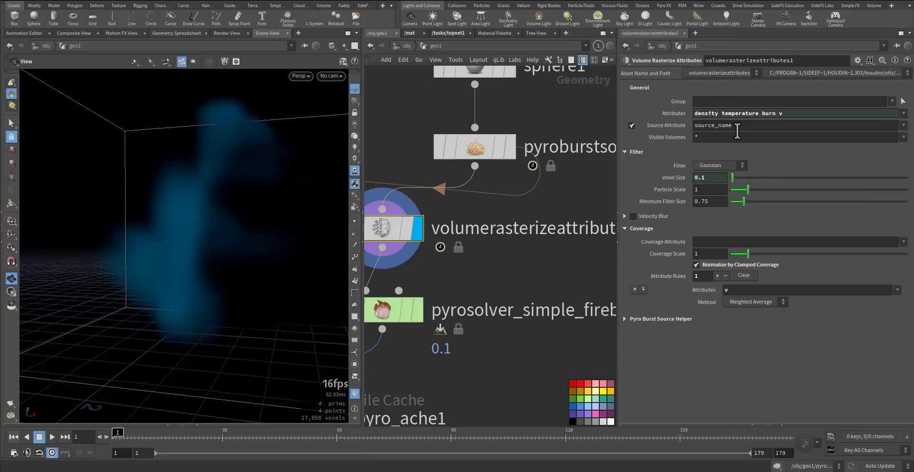
- Review the density, temperature, burn and v attributes being rasterized, and inspect the resulting volume in the viewport
double_click(721, 114)
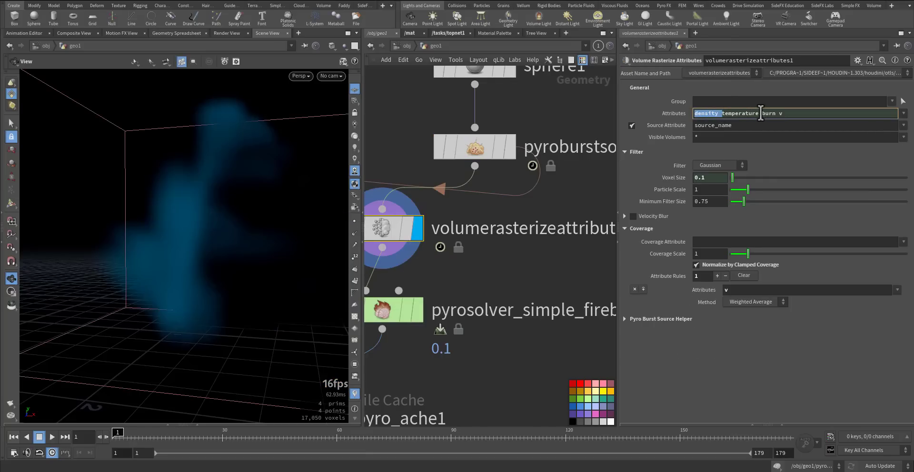
drag(761, 113, 721, 113)
double_click(775, 114)
drag(786, 113, 778, 114)
mouse_move(501, 139)
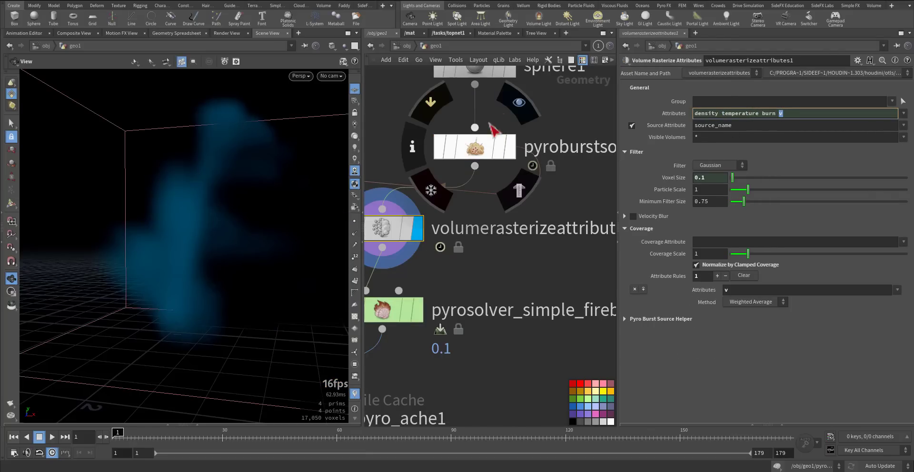
middle_drag(560, 223, 528, 225)
middle_drag(451, 283, 542, 268)
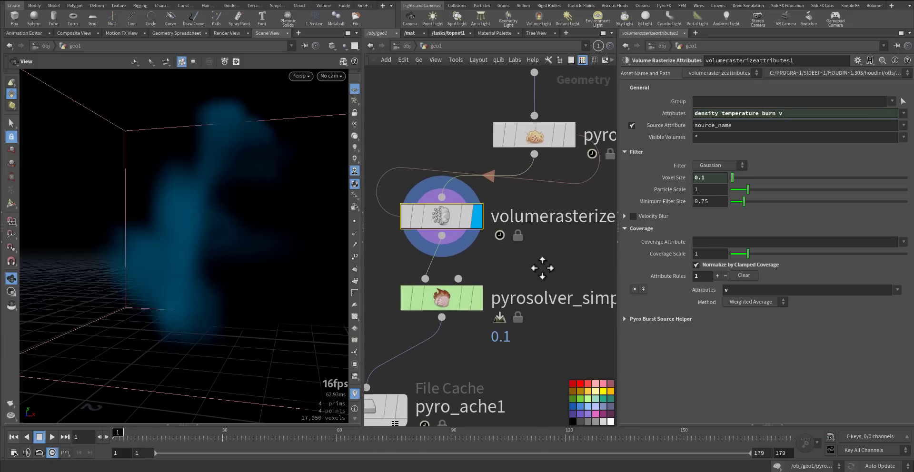
mouse_move(213, 267)
mouse_down()
mouse_move(300, 265)
mouse_move(180, 272)
mouse_move(220, 275)
mouse_up()
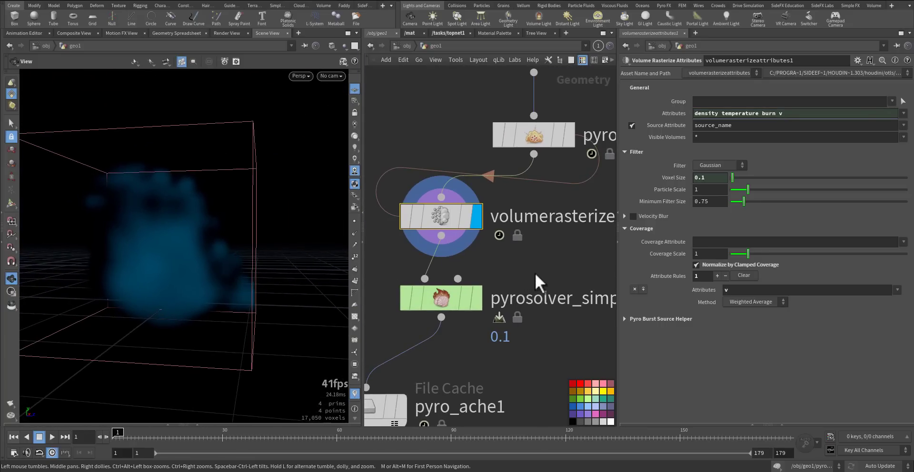
- Select and display the pyrosolver_simple_fireball node to show the fireball in the viewport
middle_drag(538, 284, 555, 258)
mouse_move(495, 283)
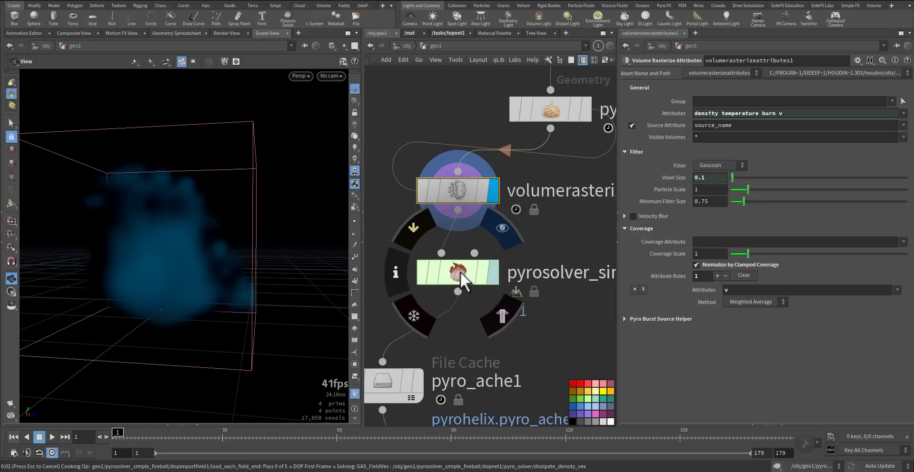
click(462, 280)
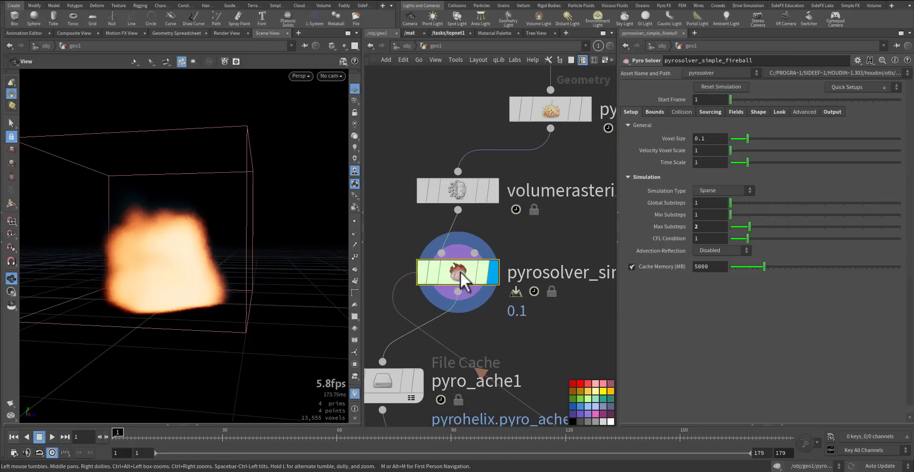
- Examine the pyro solver's setup settings, including voxel size, time scale, the simulation type options and max substeps
middle_drag(558, 304, 515, 306)
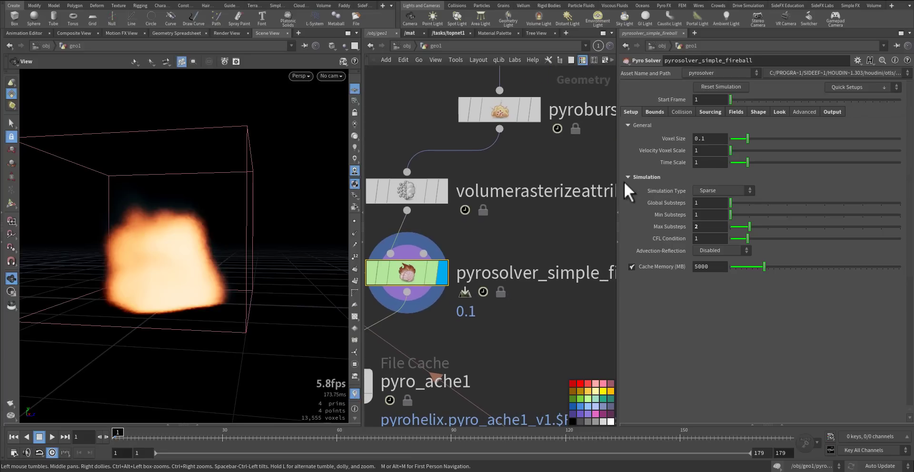
drag(698, 137, 709, 138)
mouse_move(180, 265)
mouse_down()
mouse_move(224, 259)
mouse_move(182, 267)
mouse_up()
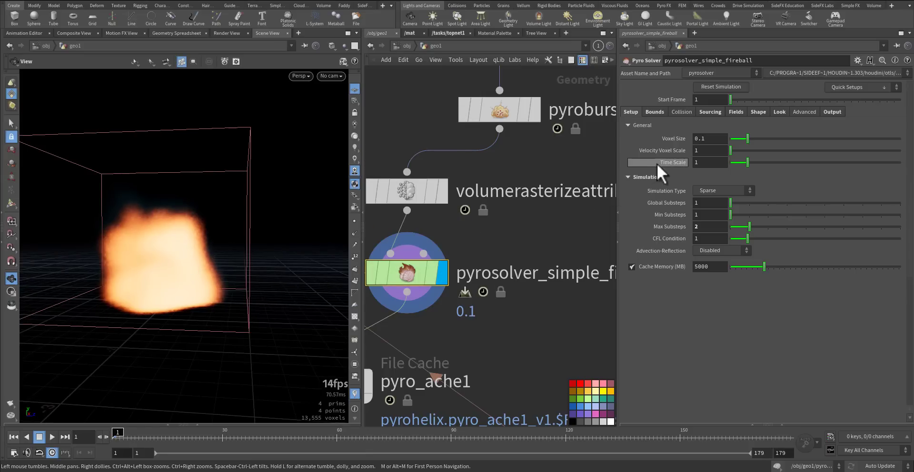
click(721, 193)
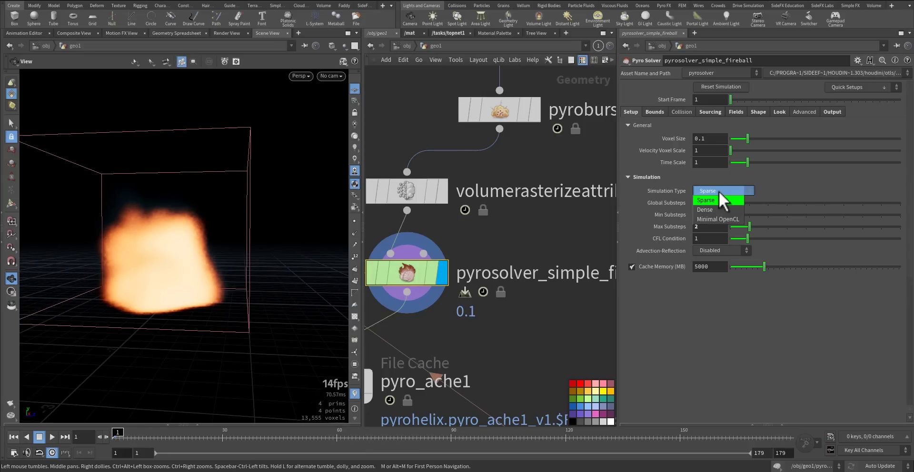
click(719, 192)
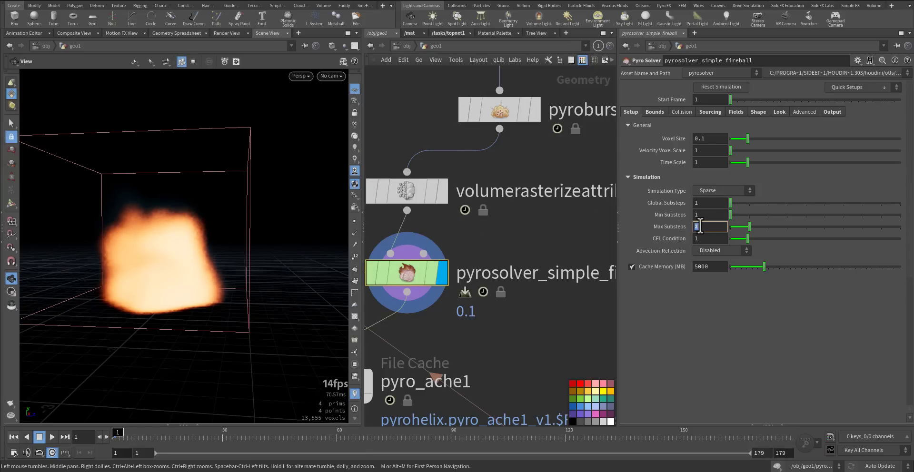
- Check the solver's boundary conditions, including the Y boundary options, and look over its collision settings
click(659, 113)
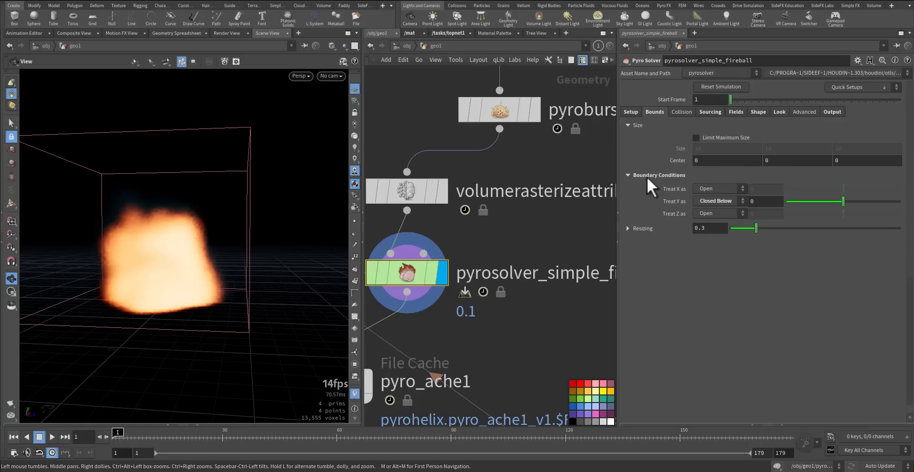
click(719, 202)
click(467, 264)
mouse_move(190, 323)
mouse_down()
mouse_move(190, 315)
mouse_move(184, 327)
mouse_up()
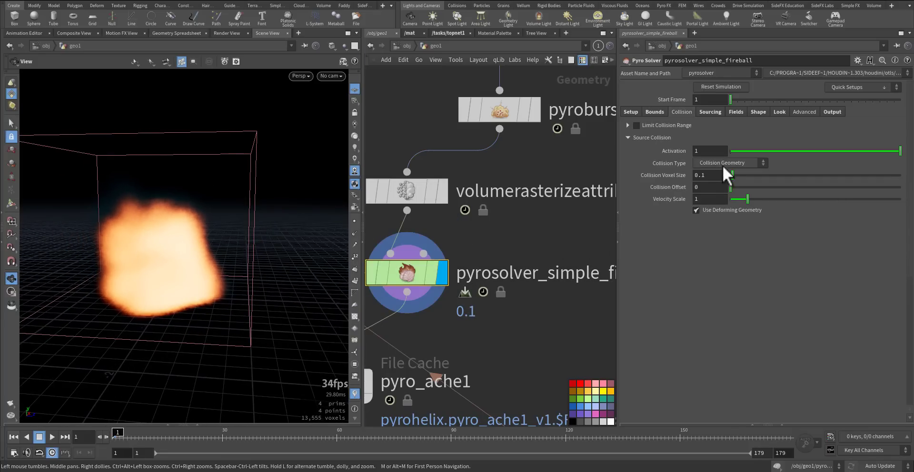
- Examine the solver's density and temperature source volumes, including the temperature acceleration strength
click(710, 112)
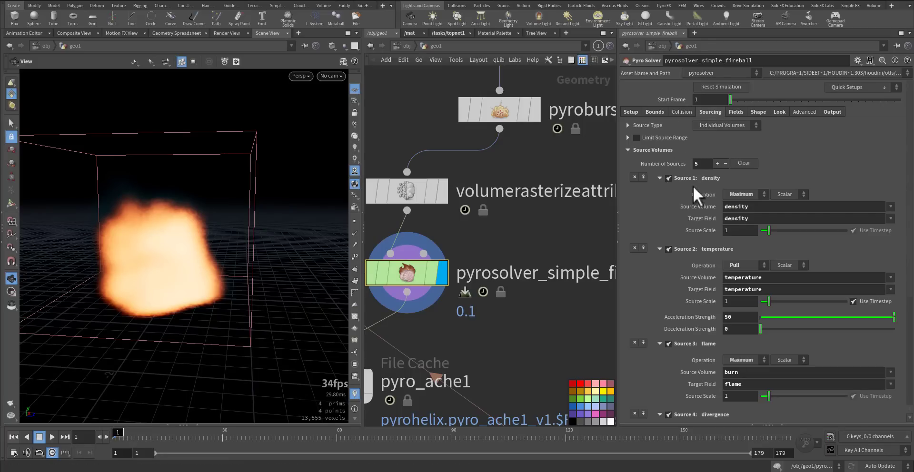
drag(768, 208, 713, 235)
drag(777, 279, 719, 271)
drag(736, 317, 693, 312)
scroll(692, 312, down, 2)
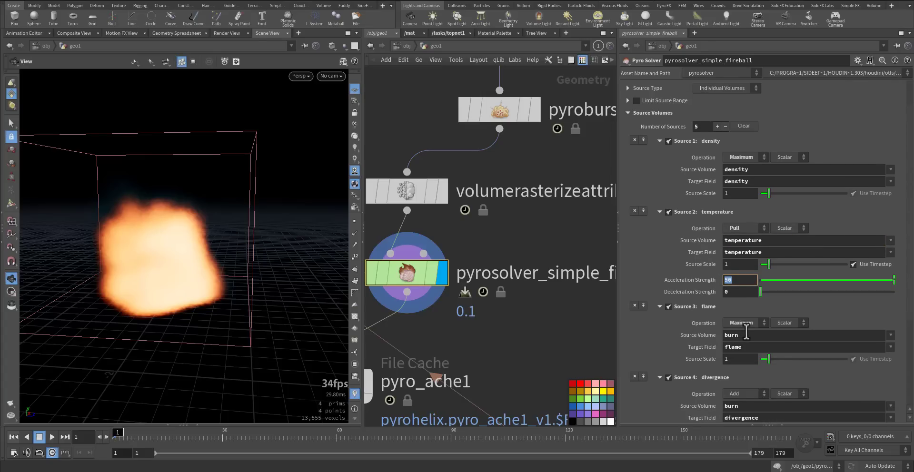
- Examine the flame, divergence and vel source volumes, including their target fields and the divergence source scale
click(739, 347)
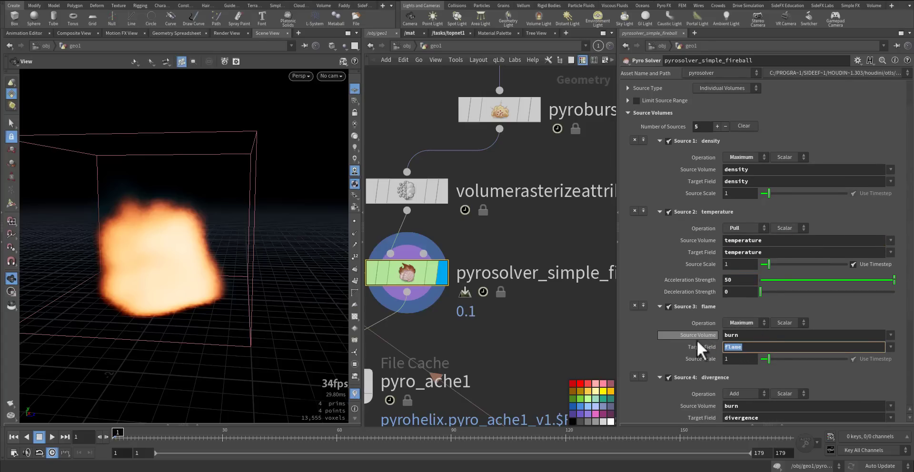
scroll(697, 340, down, 4)
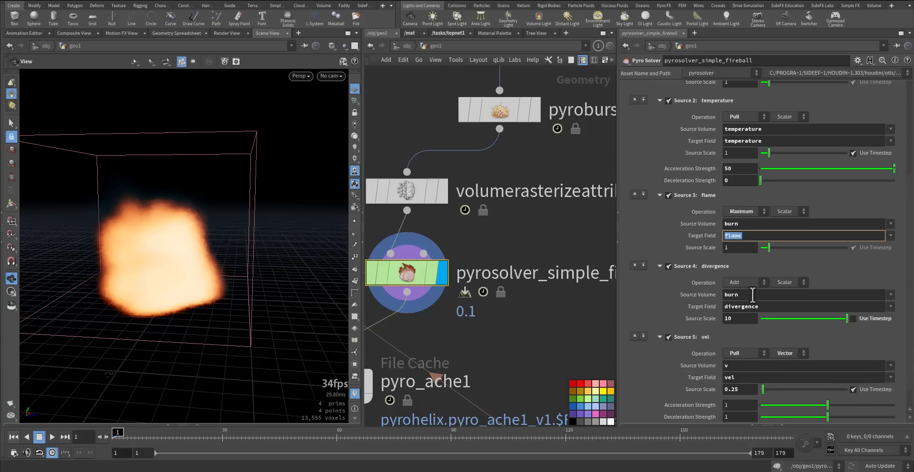
double_click(764, 307)
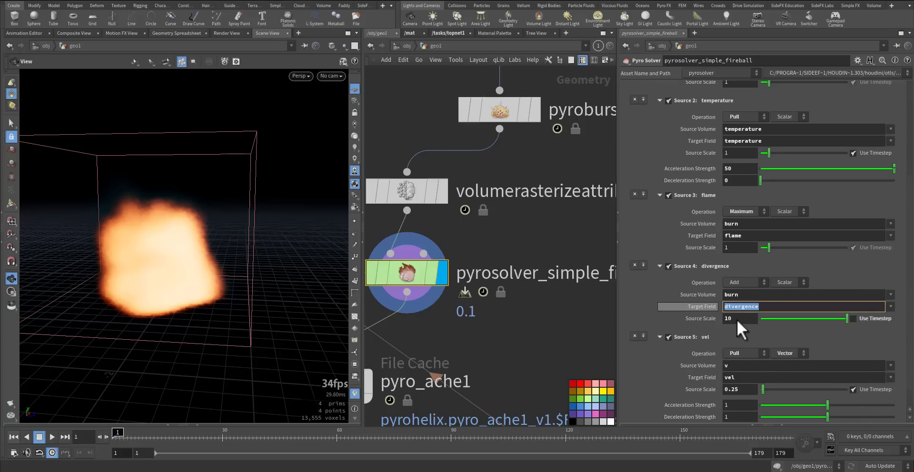
drag(735, 320, 729, 320)
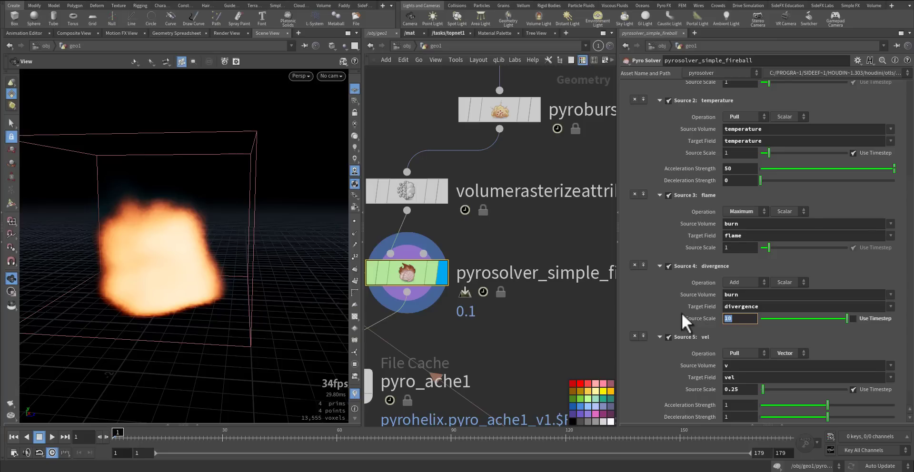
scroll(682, 313, down, 1)
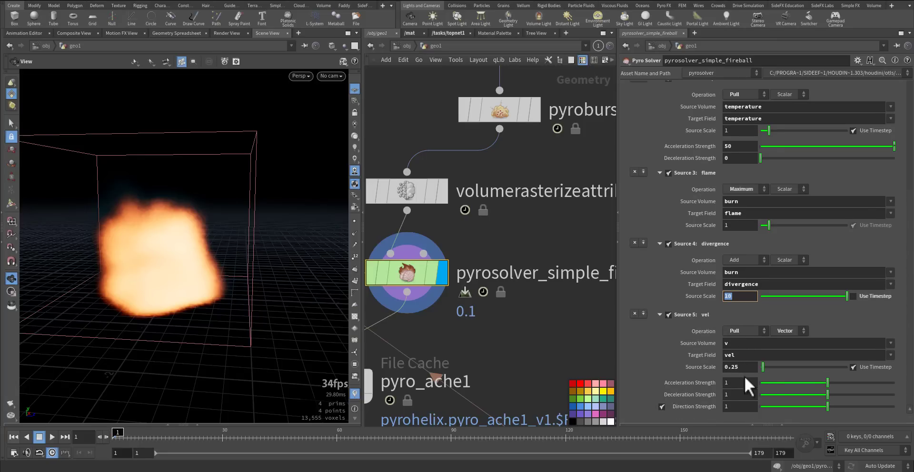
scroll(683, 330, up, 6)
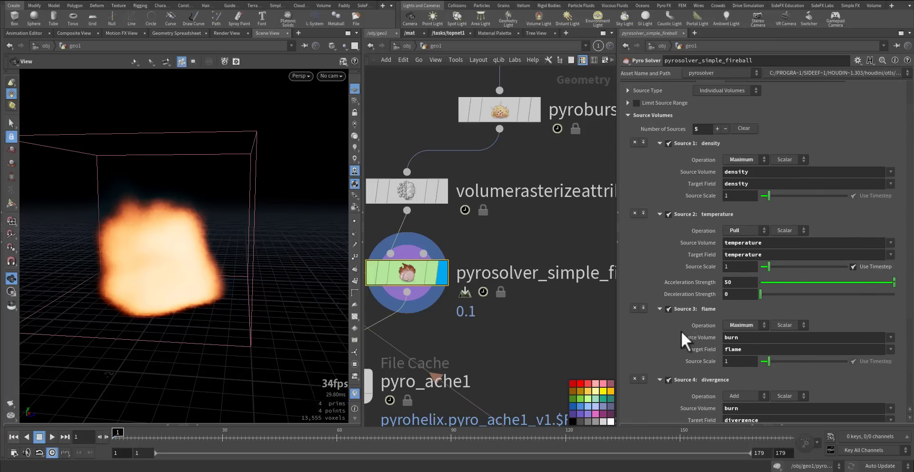
- Examine the solver's field settings for density dissipation, emission scale, temperature emission from flame and flame lifespan
click(734, 112)
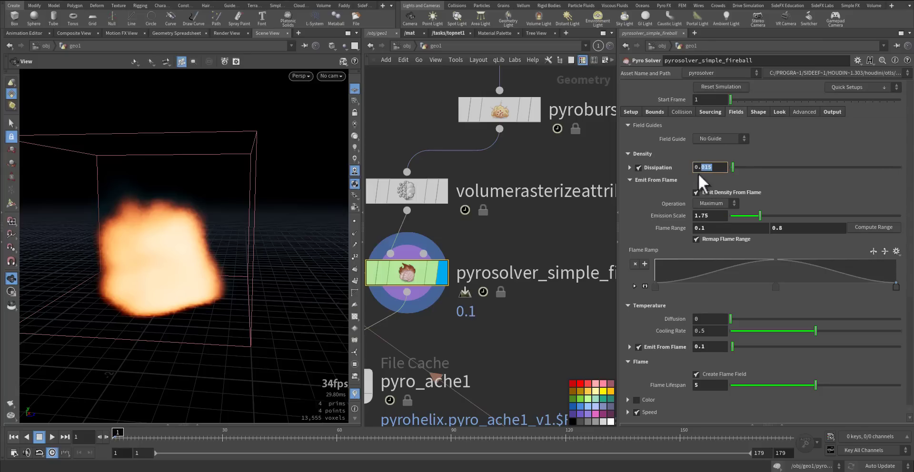
click(712, 217)
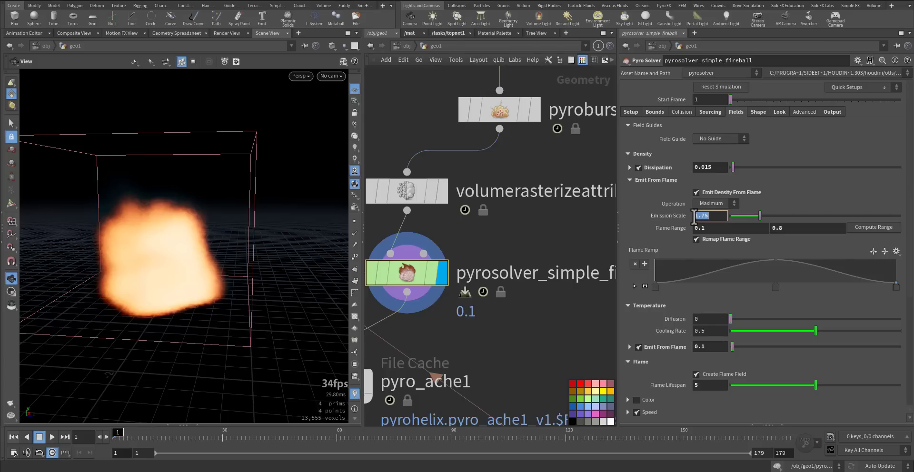
scroll(675, 248, down, 3)
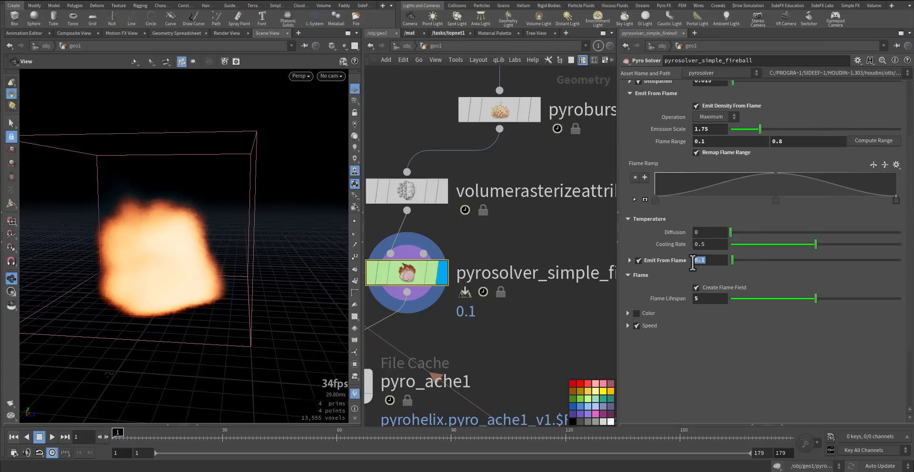
double_click(707, 298)
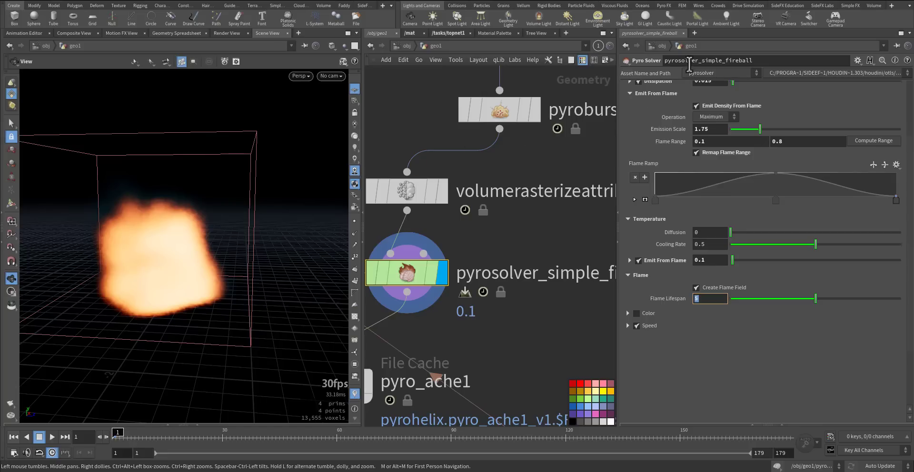
scroll(643, 143, up, 1)
scroll(646, 152, up, 5)
- Examine the solver's shaping settings for buoyancy scale, ambient and reference temperature, and wind speed
click(757, 113)
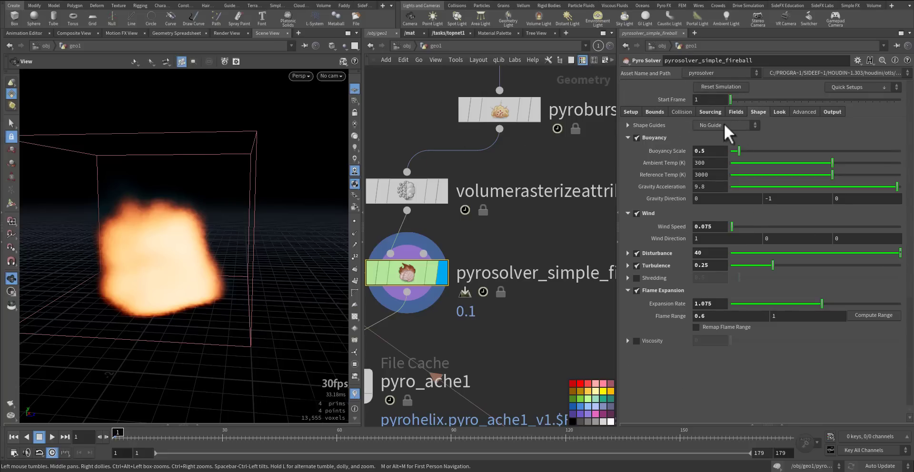
drag(697, 151, 694, 151)
click(714, 174)
click(715, 163)
click(714, 175)
click(715, 164)
click(710, 175)
click(718, 227)
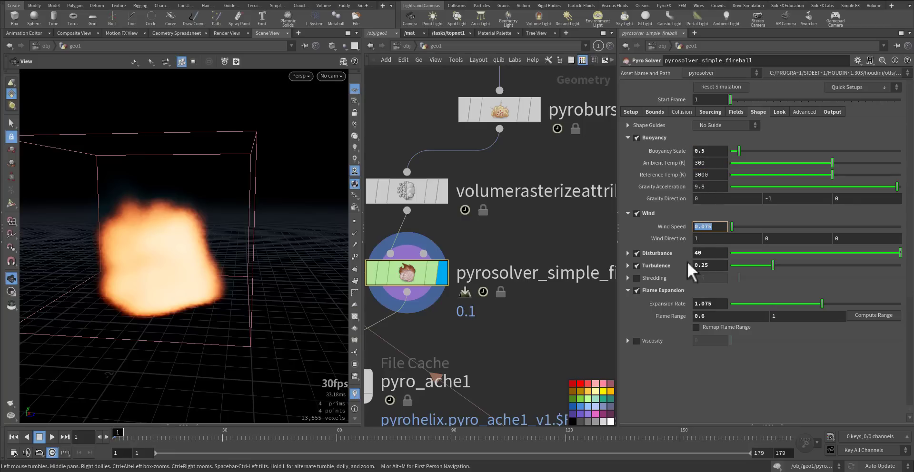
- Check the solver's disturbance, turbulence and flame expansion rate settings
double_click(698, 253)
double_click(721, 268)
double_click(717, 304)
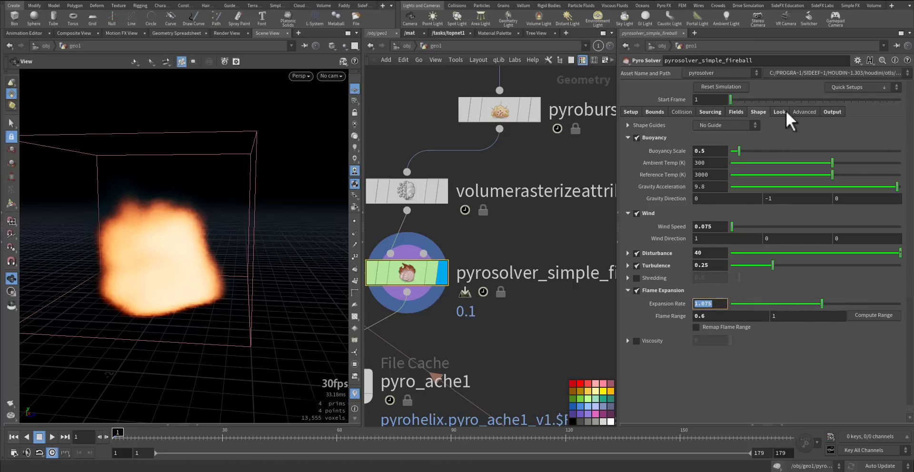
- Review the solver's exported fields and post-process options, then bring the pyro_ache1 file cache node into view
click(833, 112)
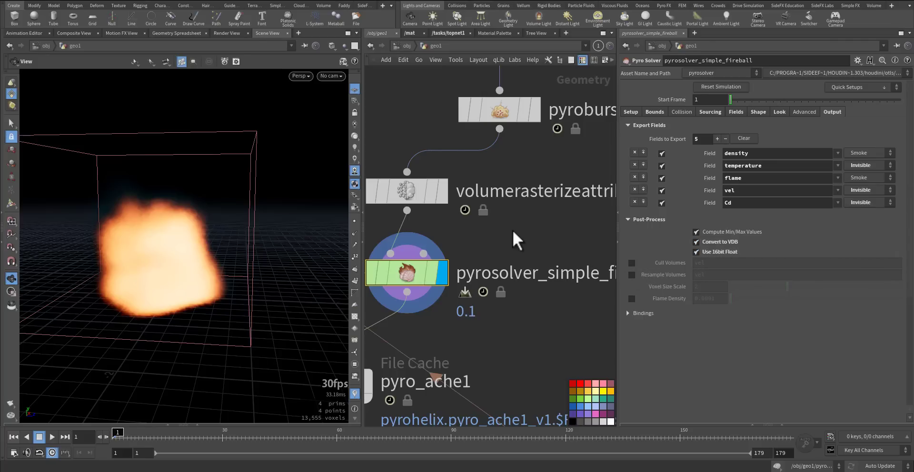
scroll(517, 240, down, 4)
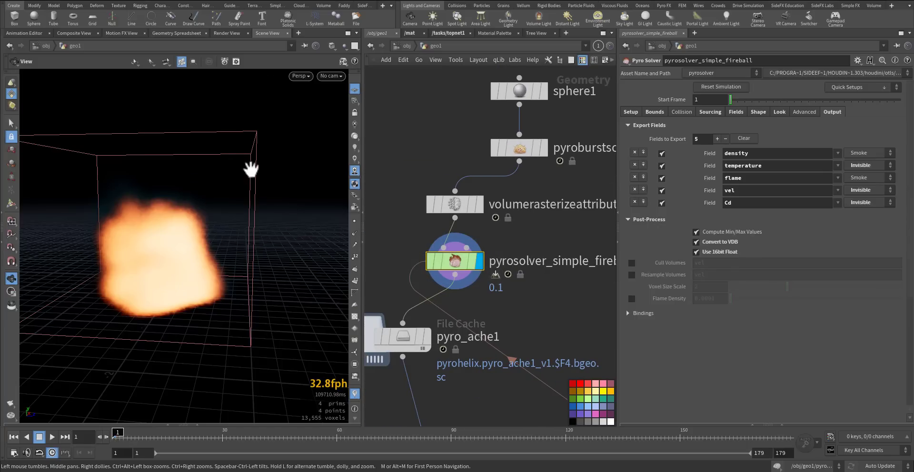
- Display the spline_helix1 node and view its spiral curve from the front
mouse_move(531, 321)
middle_down()
mouse_move(441, 316)
mouse_move(546, 313)
middle_up()
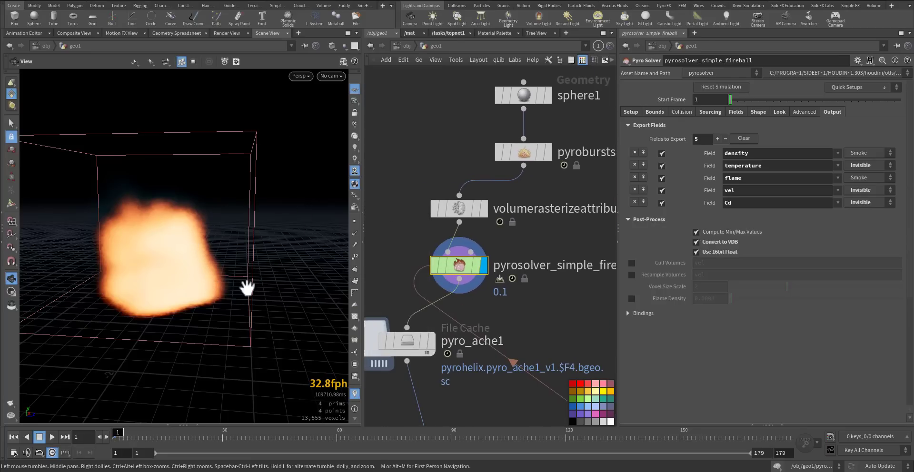
middle_drag(541, 299, 393, 354)
middle_drag(494, 238, 465, 352)
middle_drag(454, 215, 452, 268)
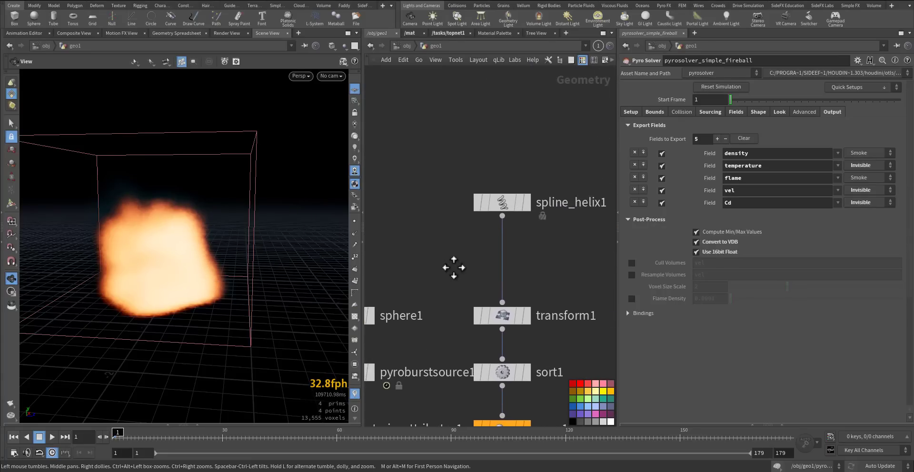
mouse_move(528, 209)
key(r)
click(506, 204)
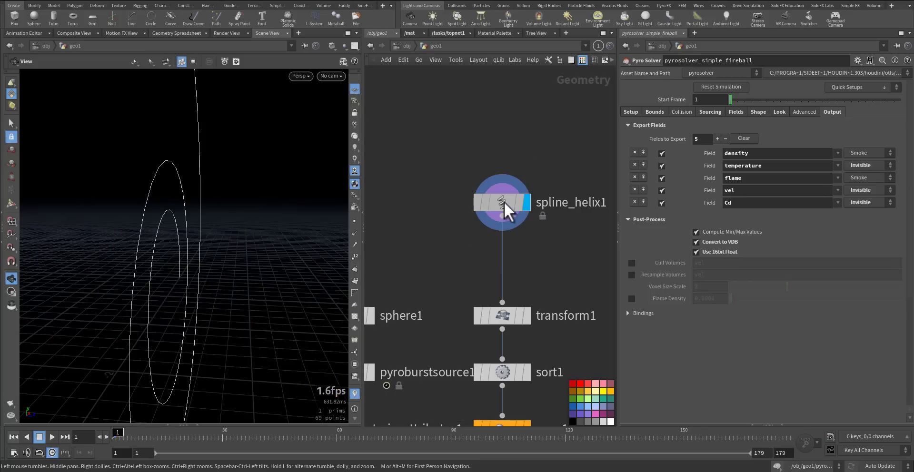
drag(217, 257, 234, 271)
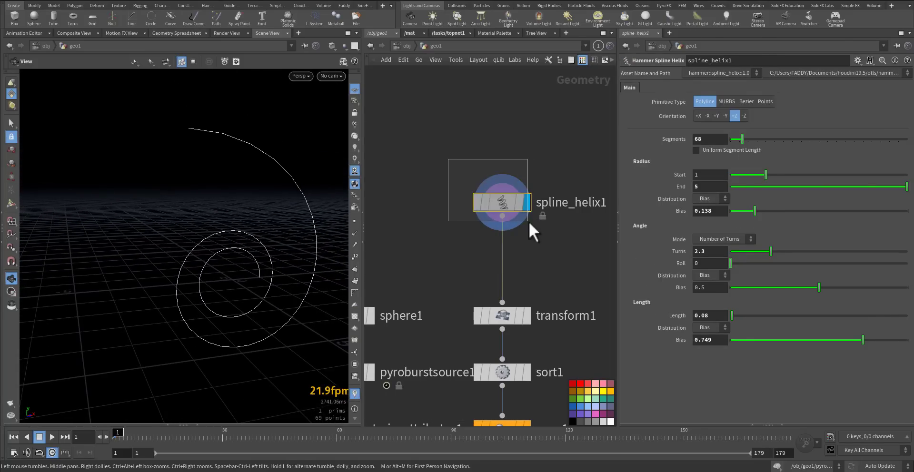
- Examine the helix's segment count, end radius, radius bias, number of turns and length settings
click(705, 139)
drag(705, 188, 678, 191)
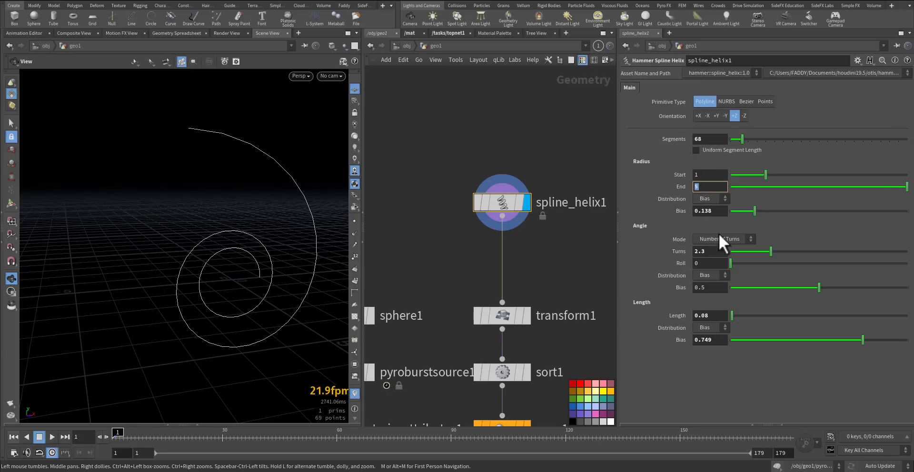
click(720, 211)
click(704, 252)
click(715, 316)
- Display transform1 with point numbers shown, and compare its point order with that of sort1
middle_drag(537, 278, 530, 210)
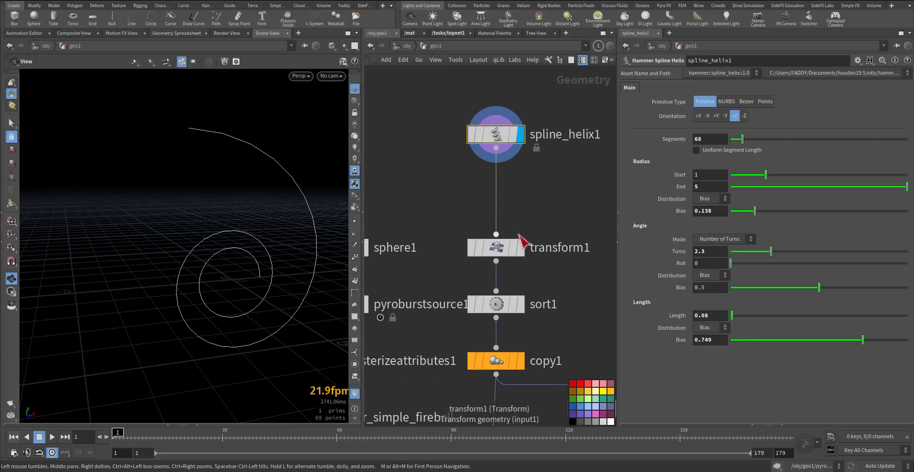
click(521, 246)
drag(265, 276, 190, 306)
middle_drag(543, 333, 525, 285)
click(355, 257)
right_drag(190, 311, 271, 294)
middle_drag(181, 248, 194, 291)
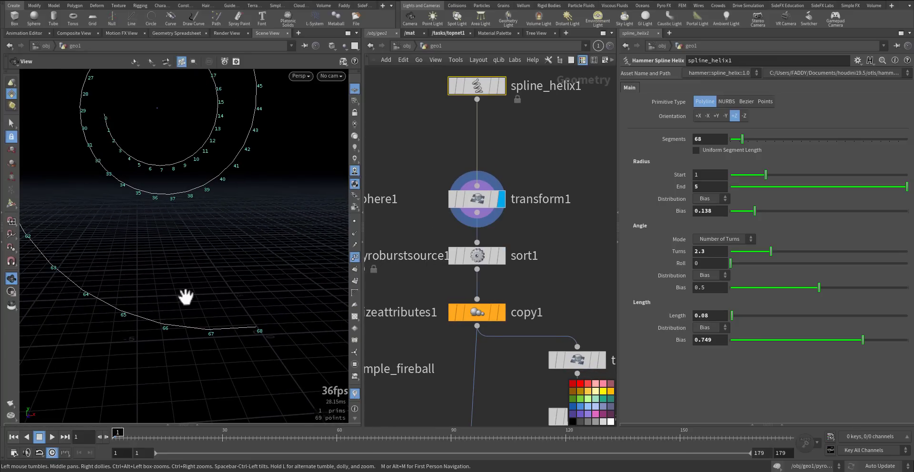
click(502, 256)
click(479, 261)
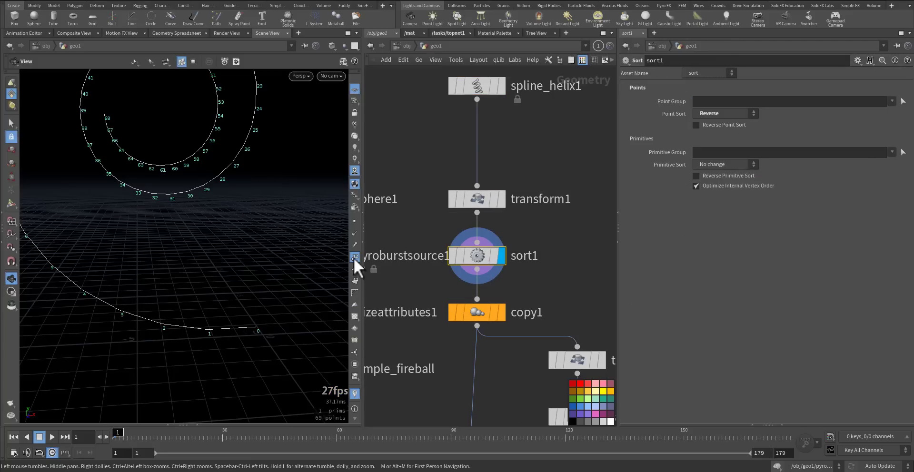
- Display the copy1 node's rotated curve copies and hide the point numbers
click(503, 316)
click(479, 313)
middle_drag(269, 301, 176, 331)
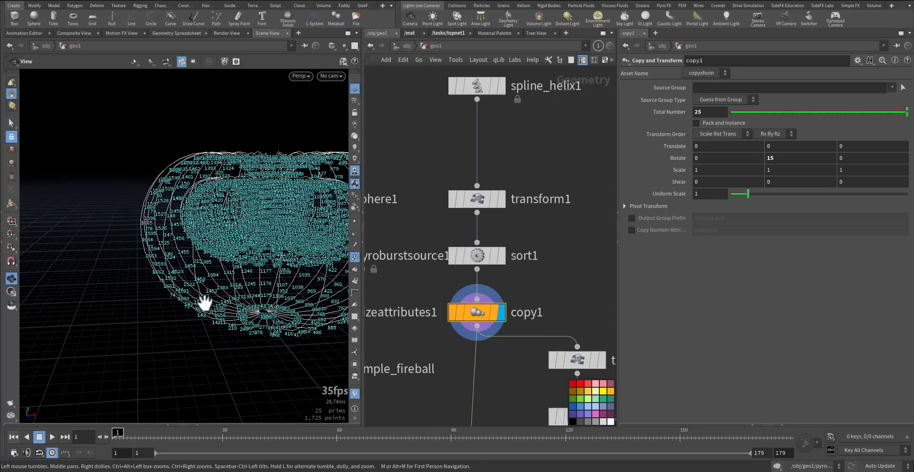
middle_drag(223, 298, 189, 319)
middle_drag(258, 267, 213, 231)
click(356, 258)
drag(218, 272, 261, 262)
- Display the flipped copies from transform2 and then the combined curves in merge1
middle_drag(516, 377, 482, 279)
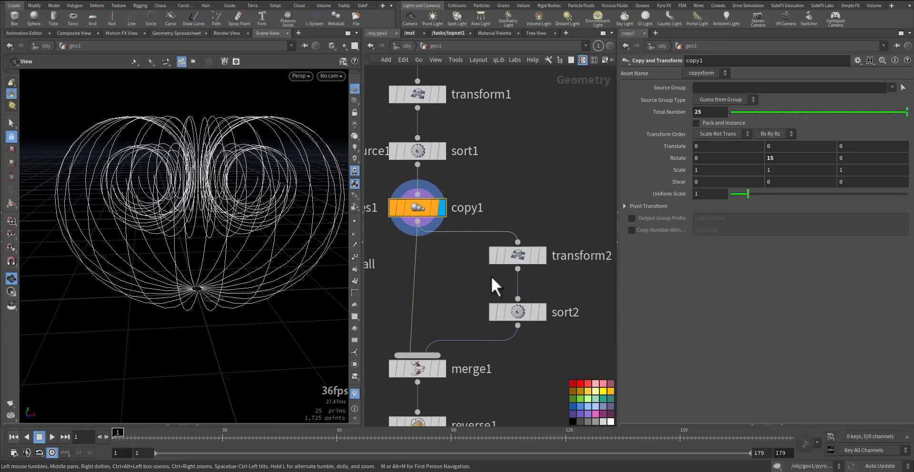
click(544, 259)
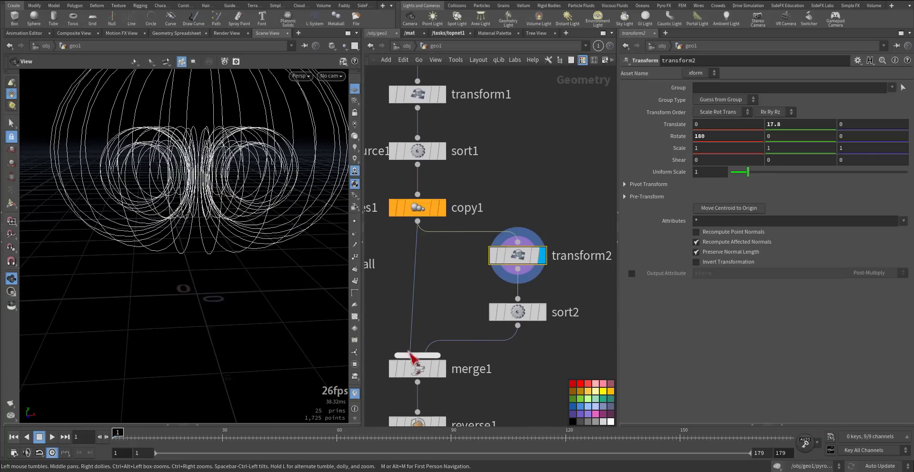
click(447, 368)
click(419, 368)
drag(231, 296, 167, 299)
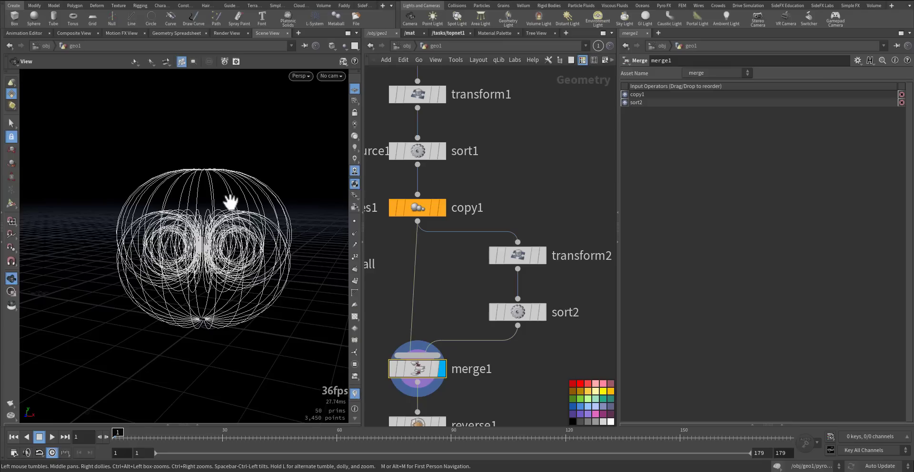
right_drag(213, 280, 265, 278)
middle_drag(251, 273, 226, 245)
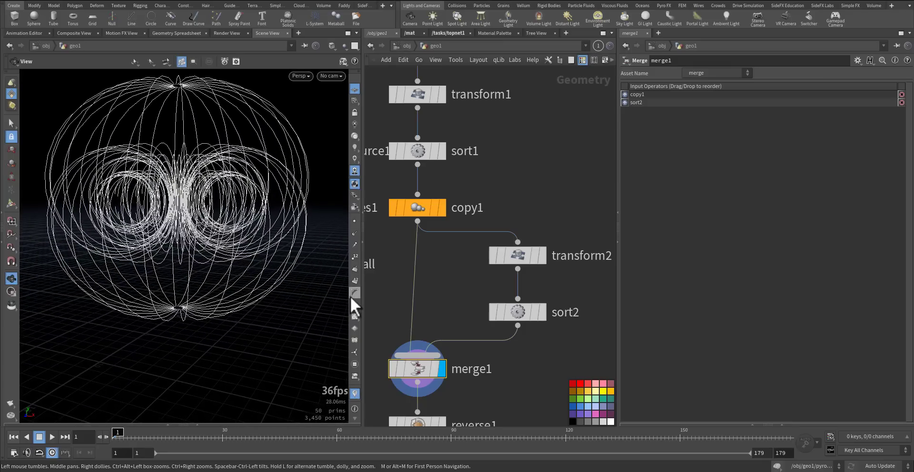
- Review the reverse1 node's settings, then display the null1 output at the end of the curve chain
middle_drag(519, 386, 563, 240)
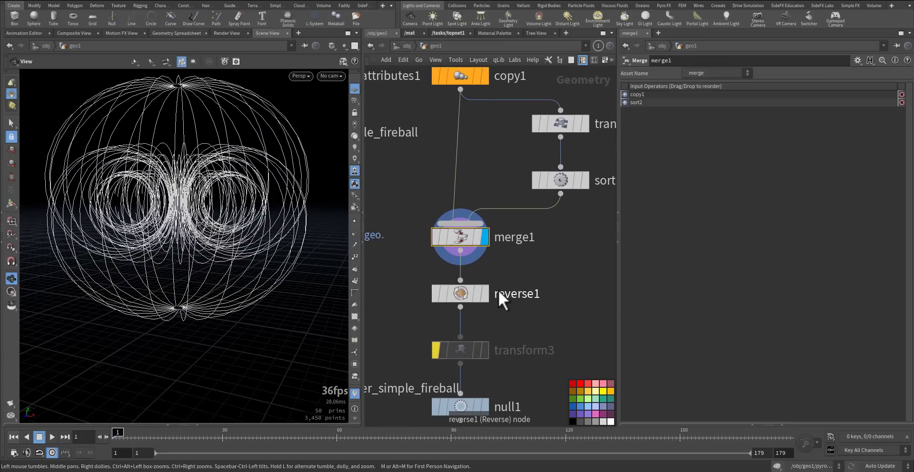
click(490, 296)
click(465, 296)
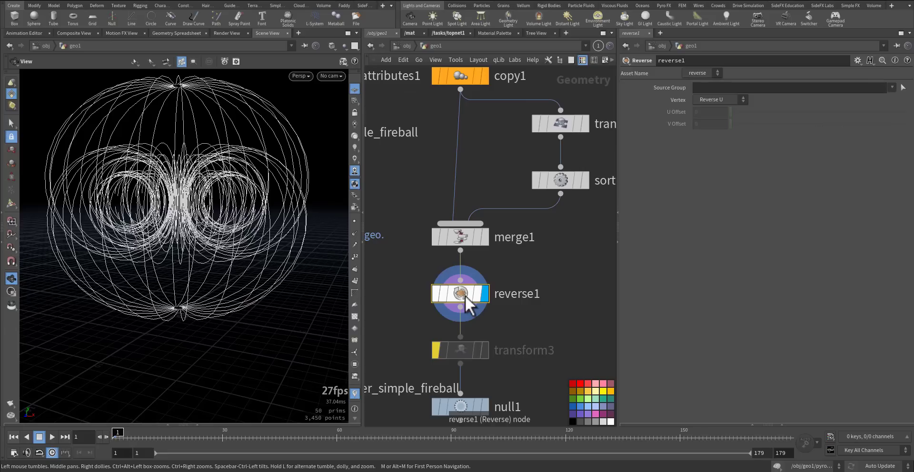
middle_drag(548, 327, 553, 207)
click(490, 294)
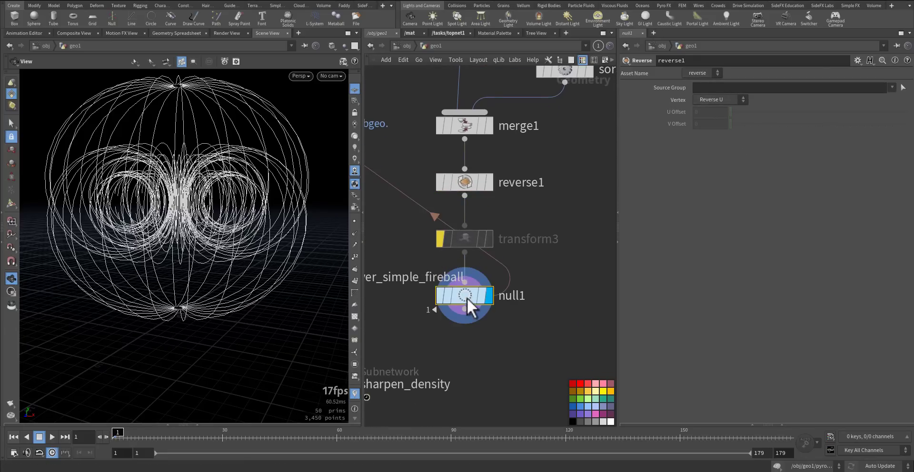
click(467, 298)
- Go back to pyrosolver_simple_fireball and open its internal FORCES network
middle_drag(445, 342, 516, 317)
middle_drag(453, 302, 527, 350)
middle_drag(441, 195, 444, 309)
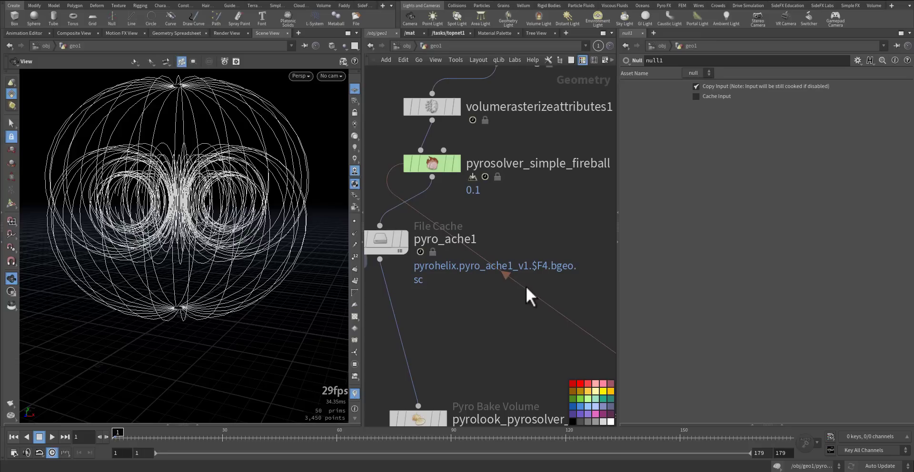
middle_drag(447, 191, 449, 264)
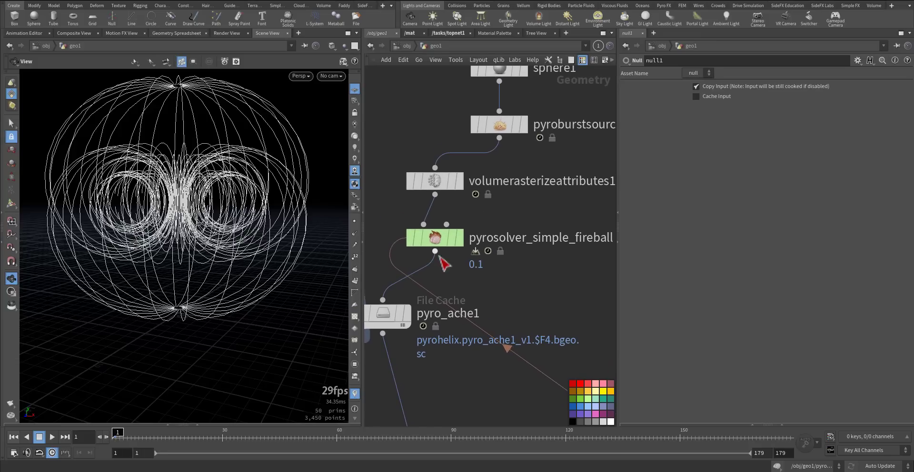
scroll(443, 248, up, 3)
double_click(439, 228)
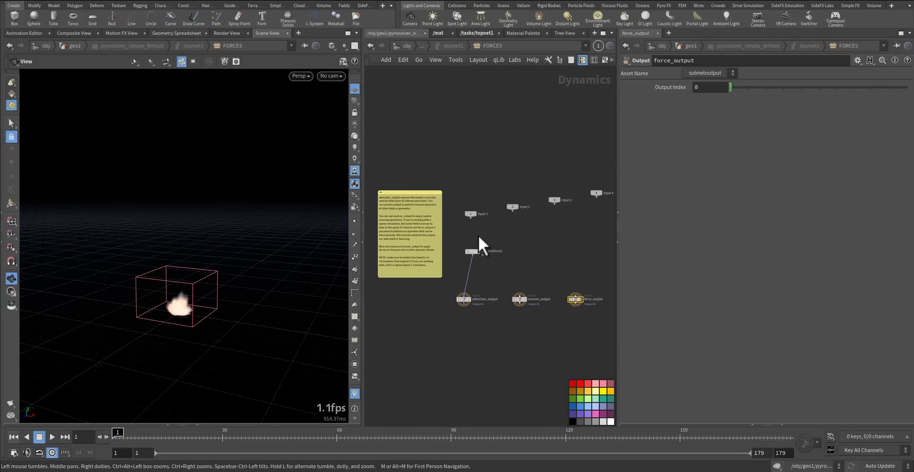
- Show the gascurveforce1 node's parameters and give the network view more width
scroll(479, 251, up, 8)
middle_drag(487, 231, 478, 179)
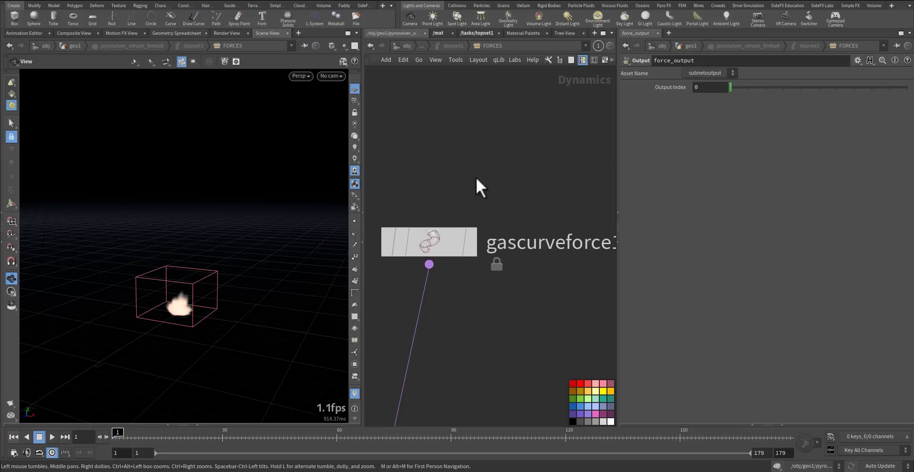
scroll(475, 176, down, 2)
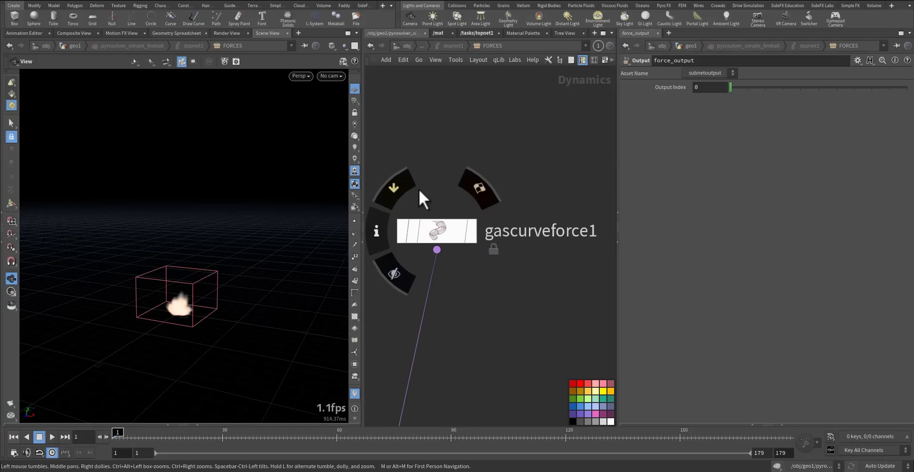
scroll(429, 192, up, 2)
drag(618, 177, 674, 179)
drag(567, 164, 405, 296)
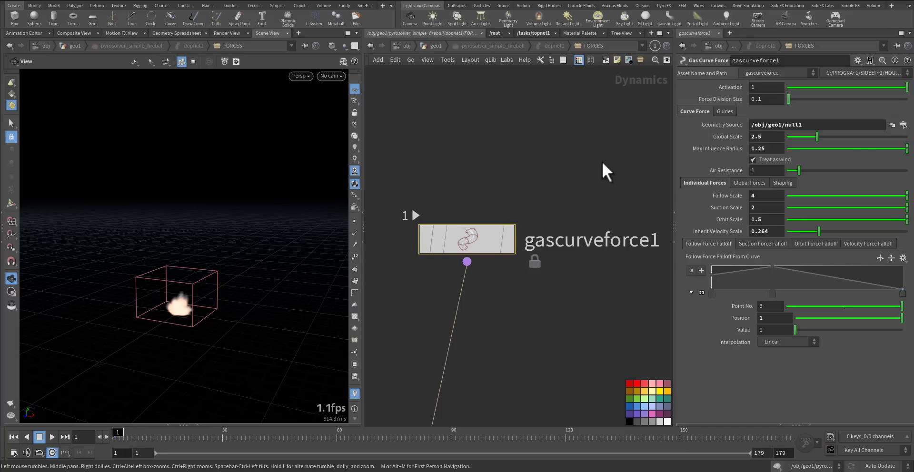
- Return to geo1, pin the viewport to that level, and reopen the pyro solver's FORCES network
click(413, 47)
click(305, 46)
middle_drag(455, 249, 514, 178)
click(497, 262)
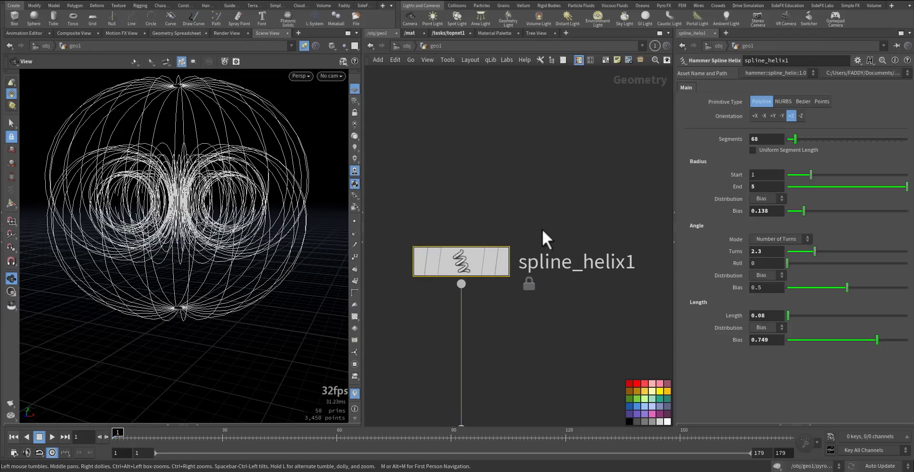
middle_drag(536, 226, 548, 223)
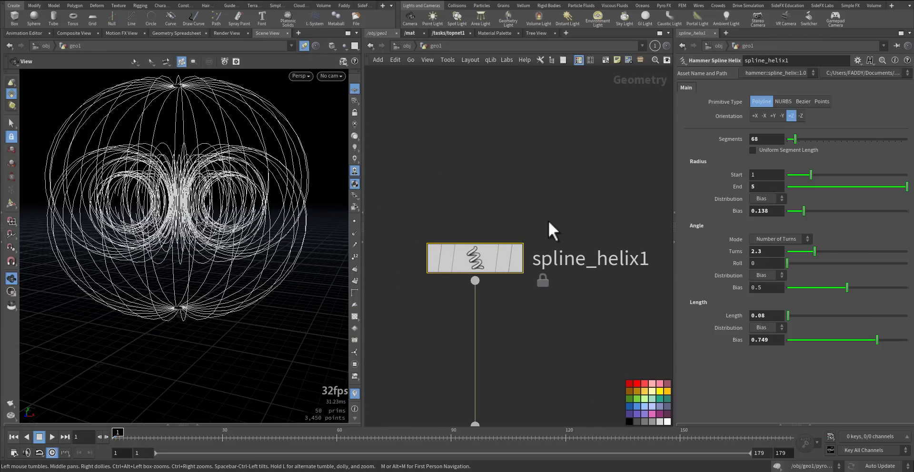
scroll(486, 176, down, 5)
middle_drag(430, 217, 525, 59)
middle_drag(476, 315, 501, 304)
double_click(450, 238)
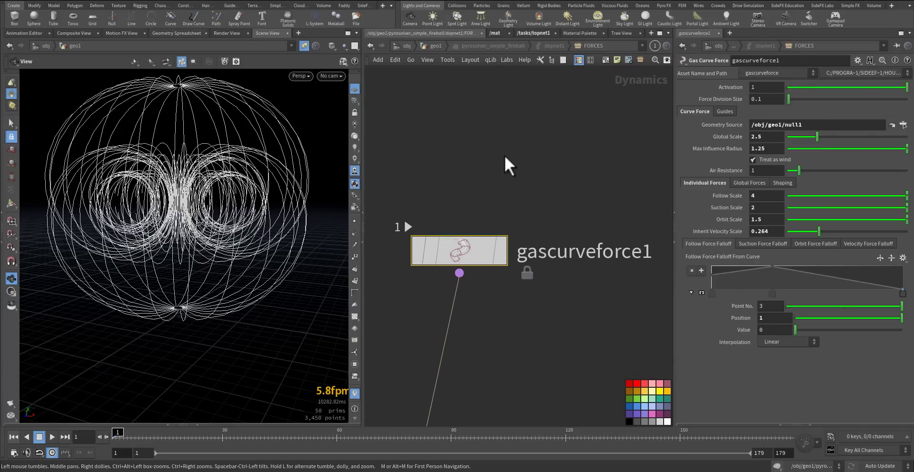
- Examine the gas curve force's activation, force division size, geometry source, global scale and max influence radius
drag(251, 180, 255, 219)
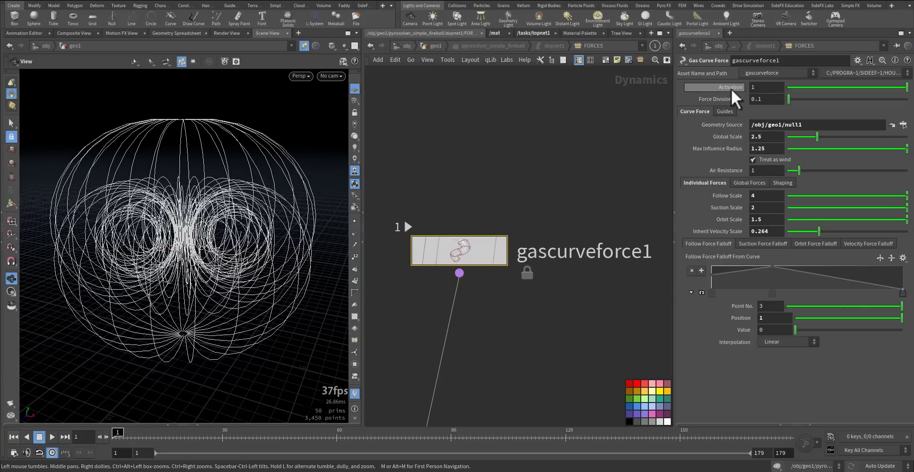
click(758, 88)
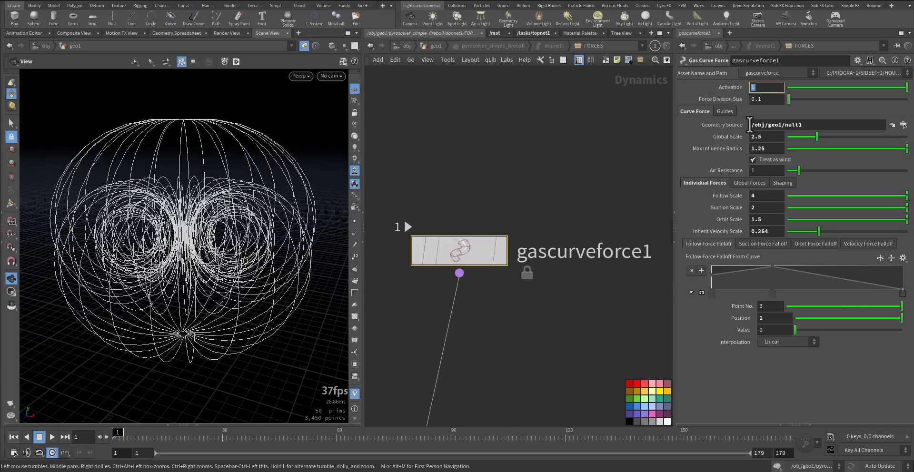
click(759, 100)
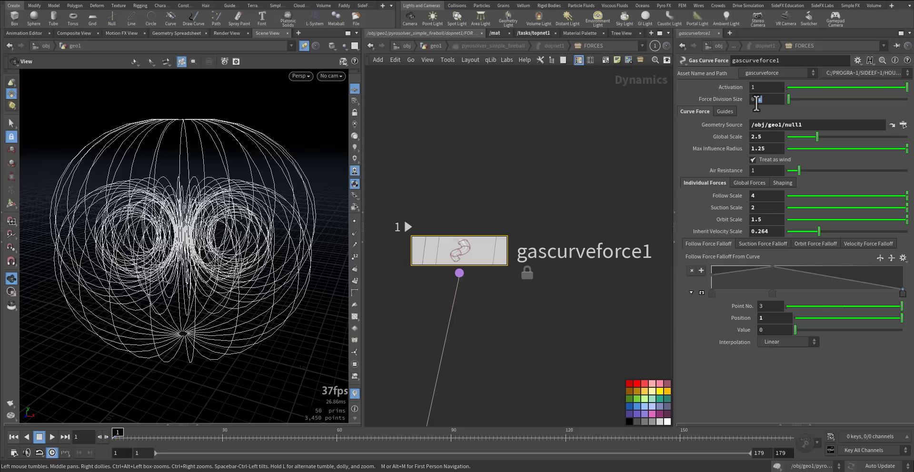
drag(804, 125, 751, 125)
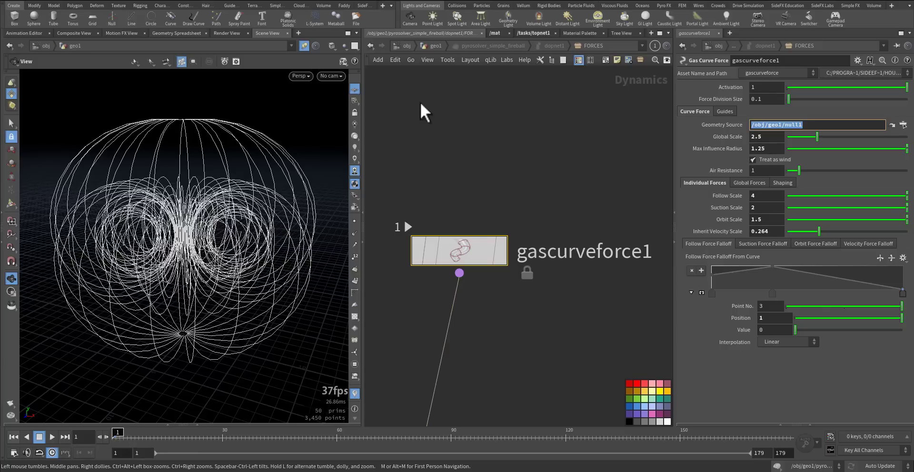
click(484, 168)
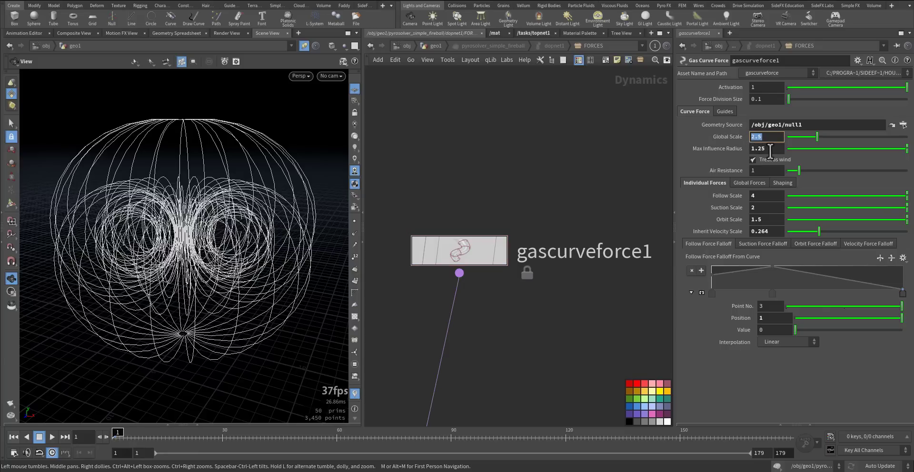
drag(772, 149, 739, 148)
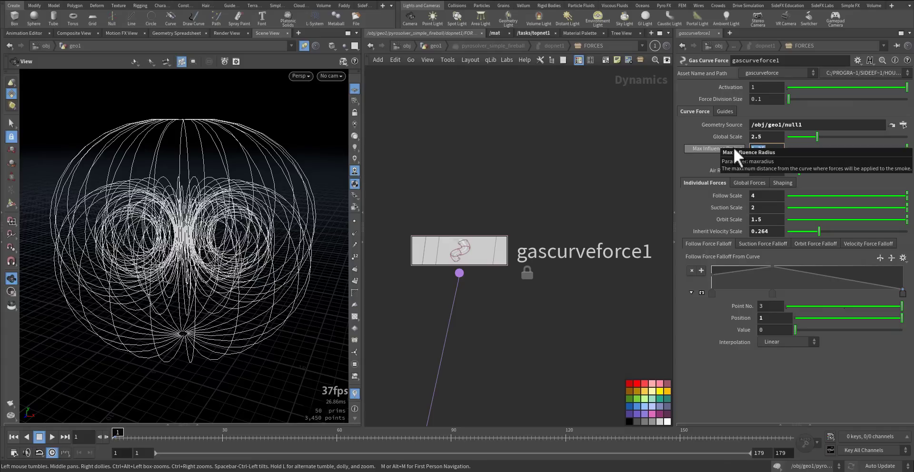
click(582, 176)
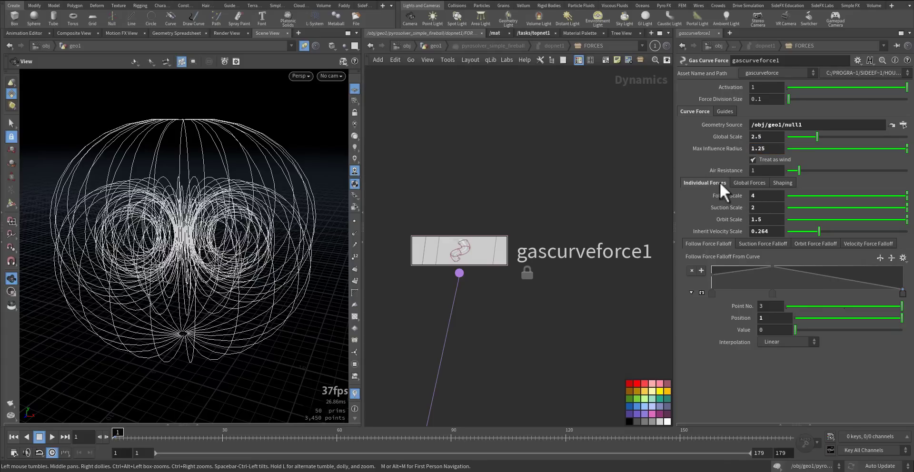
- Check the individual follow, suction, orbit and inherit velocity scales and each force's falloff ramp
drag(757, 196, 745, 196)
key(Tab)
key(Tab)
click(751, 244)
click(798, 245)
click(865, 244)
click(815, 245)
click(765, 245)
click(723, 244)
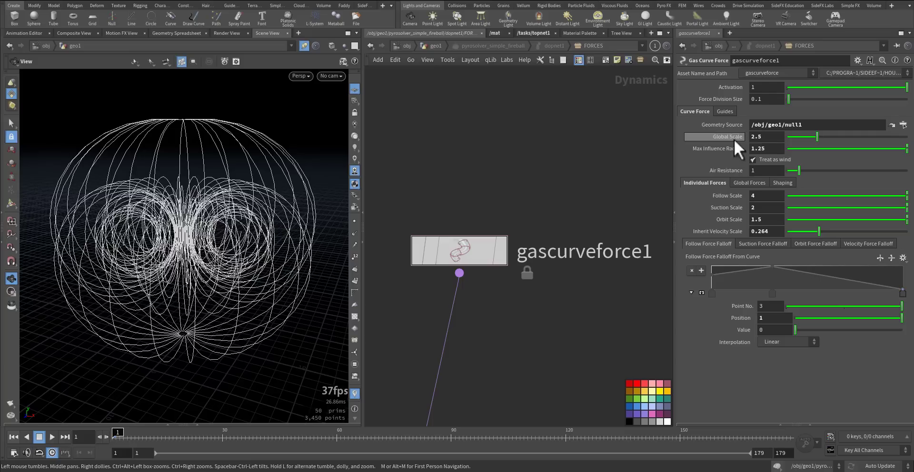
- Review the curve force's global force falloff ramps and its shaping settings
click(744, 182)
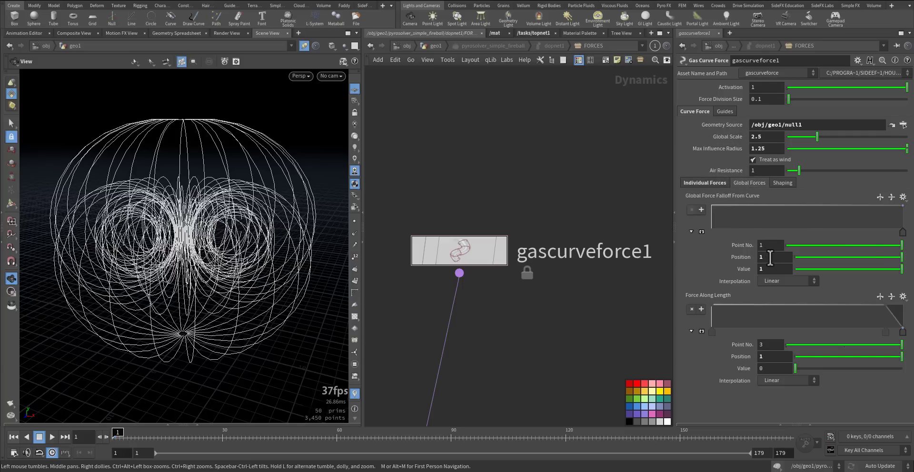
click(784, 184)
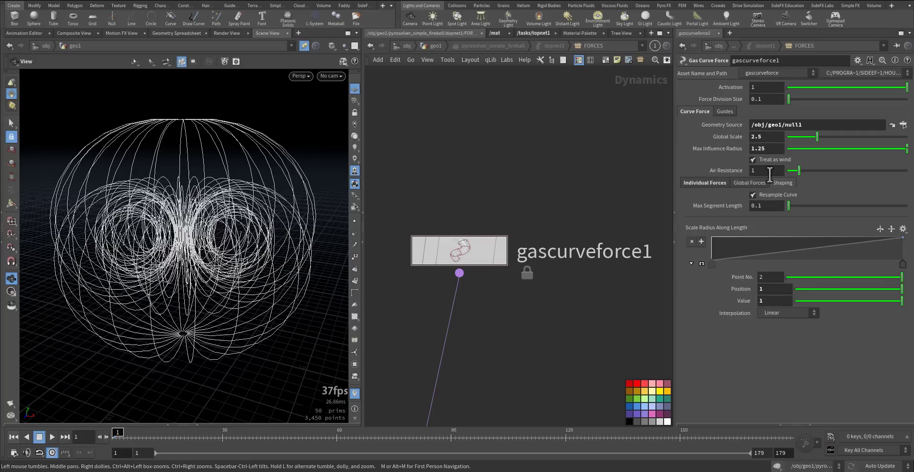
- Check the gas curve force's guide geometry and trail length options, and unpin the viewport so it follows the FORCES network
click(724, 112)
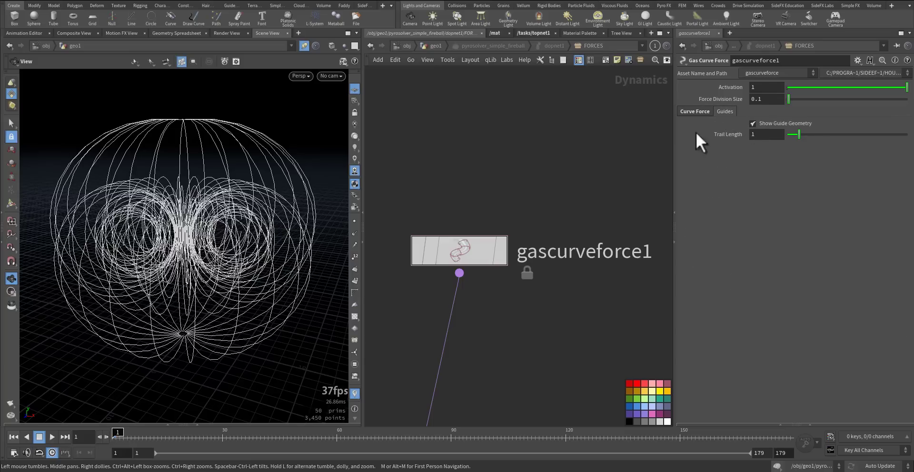
click(303, 46)
middle_drag(405, 309, 451, 141)
middle_drag(421, 247, 467, 165)
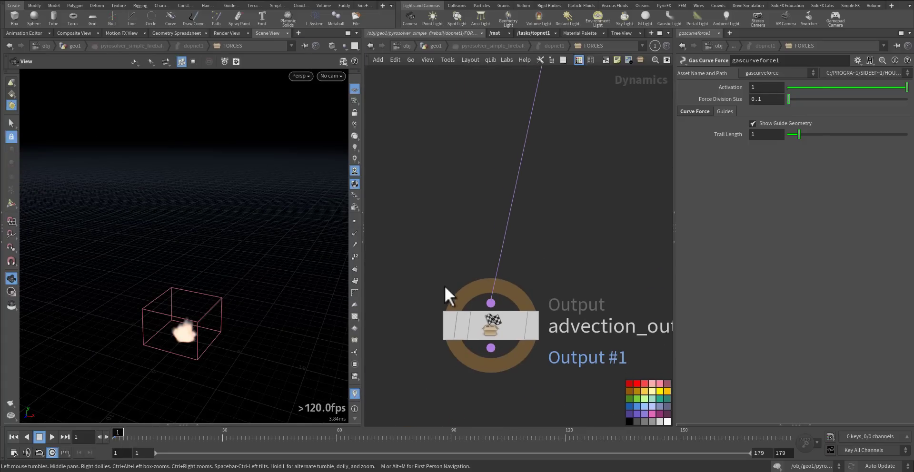
- Examine the advection_output node and its connection from the gas curve force in the FORCES network
click(500, 331)
click(534, 330)
middle_drag(604, 291, 540, 259)
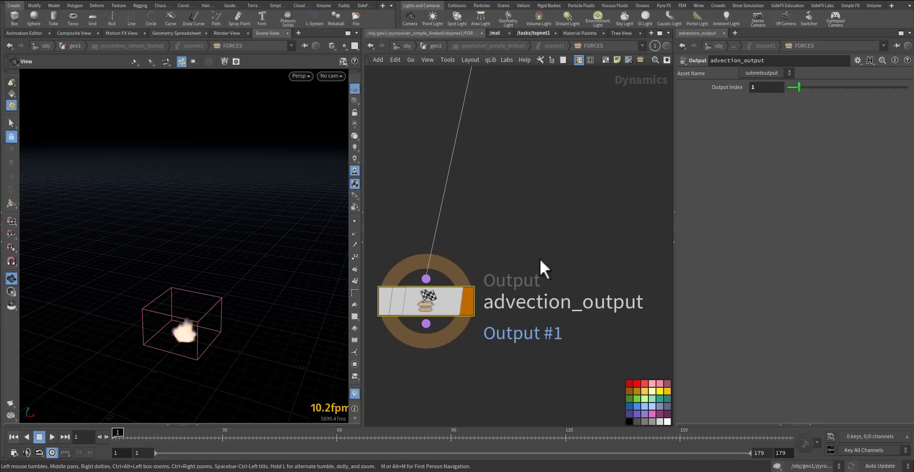
scroll(539, 259, down, 4)
middle_drag(438, 254, 471, 302)
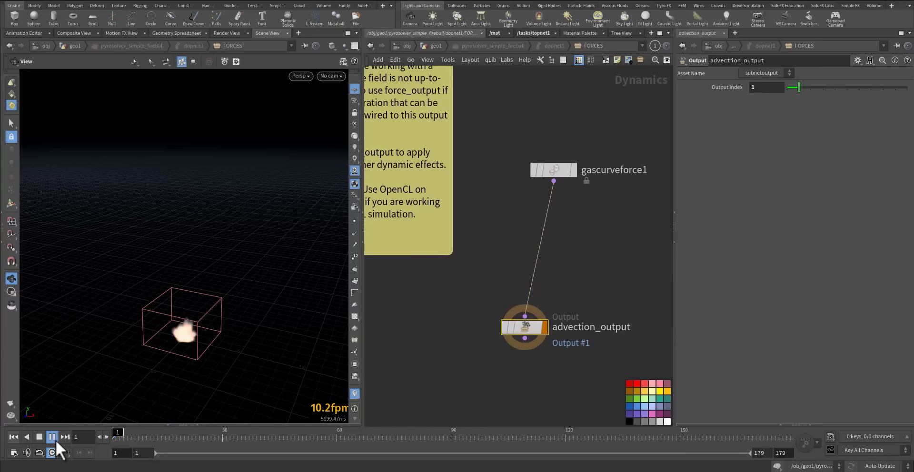
click(461, 326)
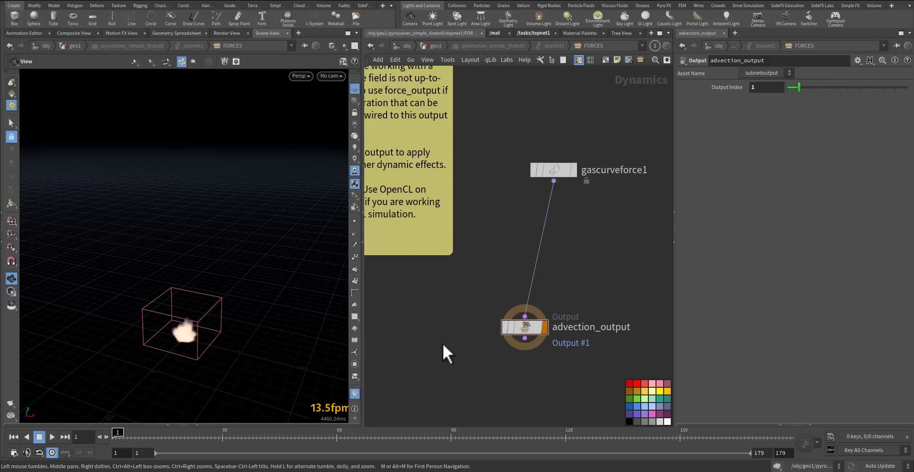
- Return to geo1 and display the pyro_ache1 file cache
click(437, 47)
middle_drag(518, 274, 565, 218)
drag(397, 201, 478, 258)
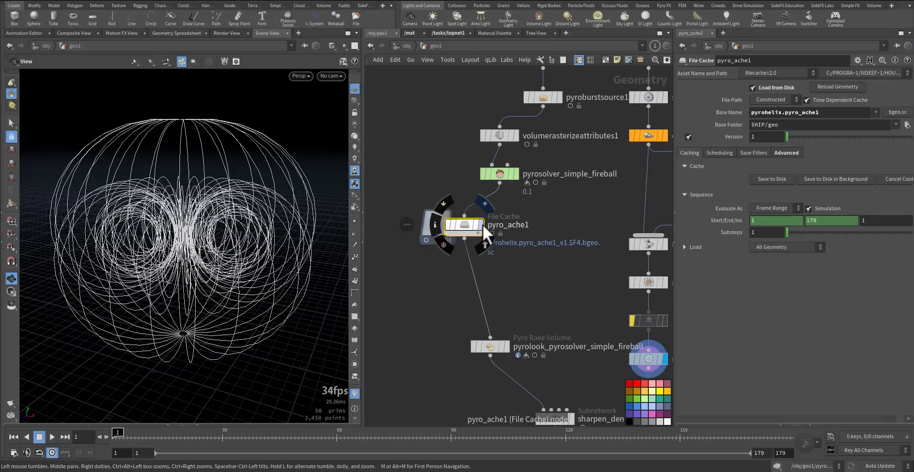
click(481, 225)
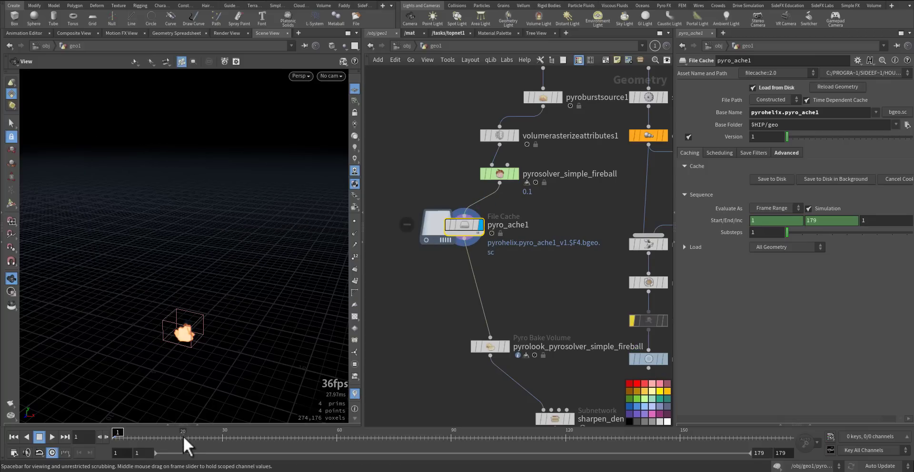
- Move to frame 30 to inspect the cached explosion, and hide the viewport's reference grid
middle_drag(425, 389, 399, 328)
scroll(448, 305, up, 2)
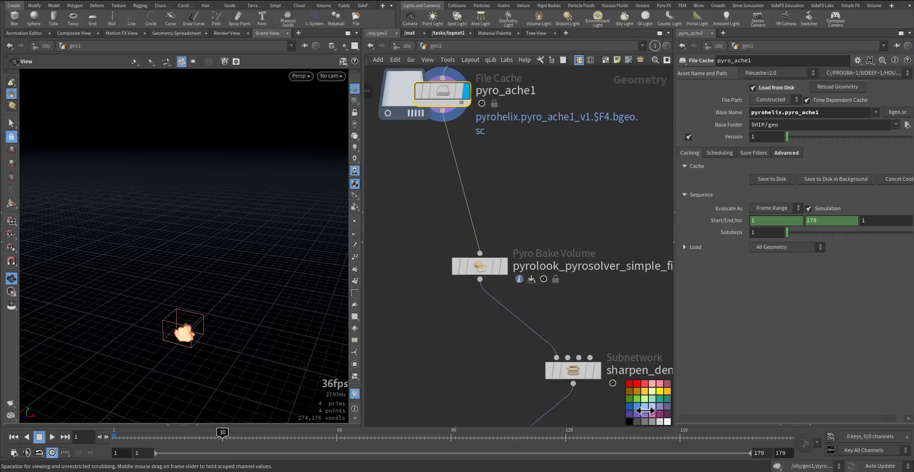
middle_drag(566, 305, 547, 299)
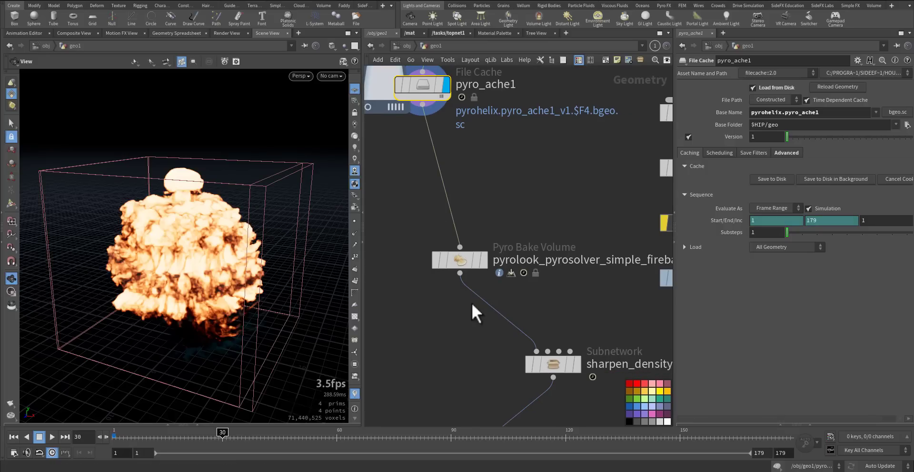
drag(165, 320, 259, 319)
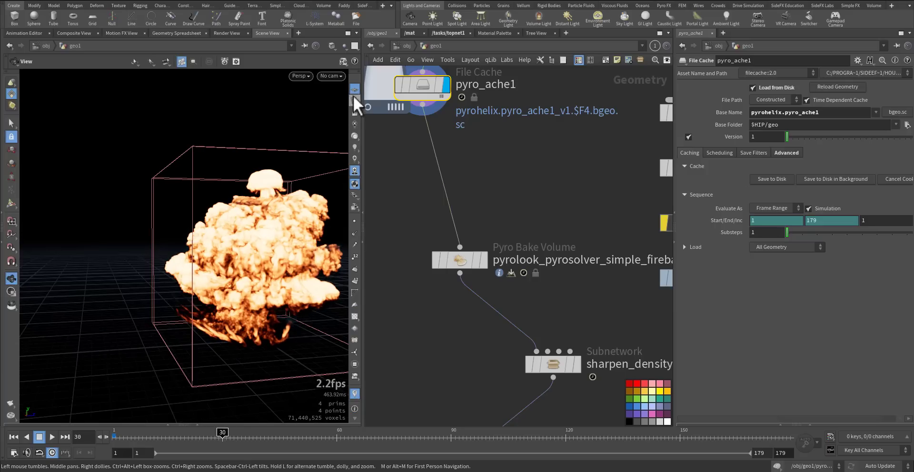
click(352, 87)
middle_drag(186, 277, 178, 278)
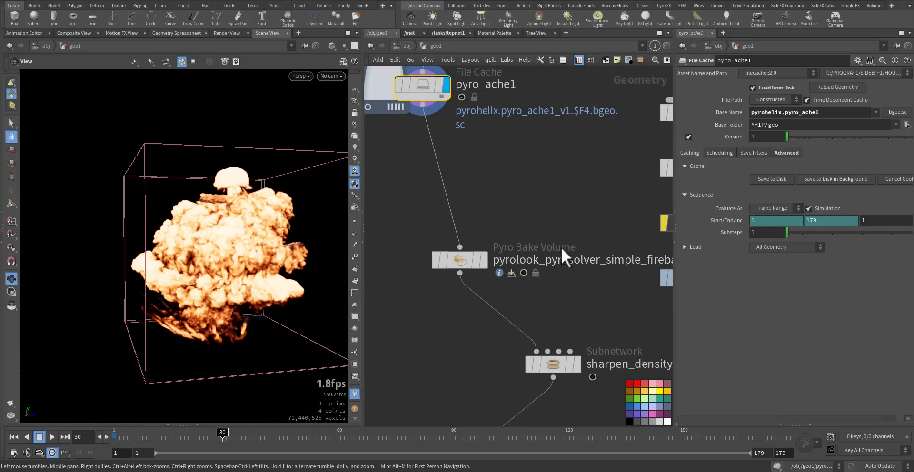
- Display the pyro bake volume node and review its smoke density scale and shadow settings
click(476, 260)
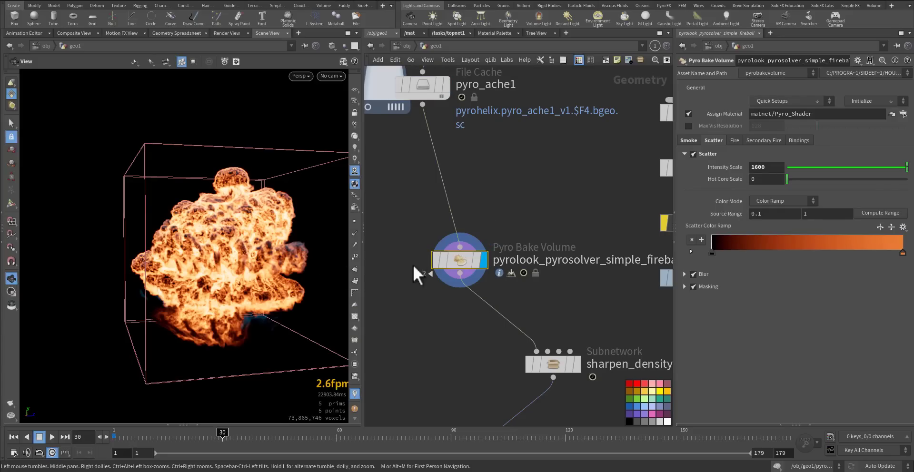
click(694, 140)
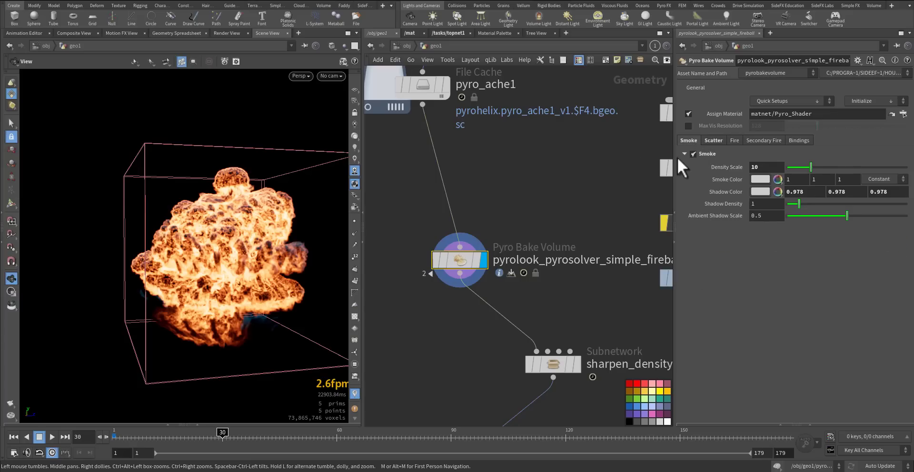
drag(770, 167, 751, 169)
drag(765, 205, 749, 219)
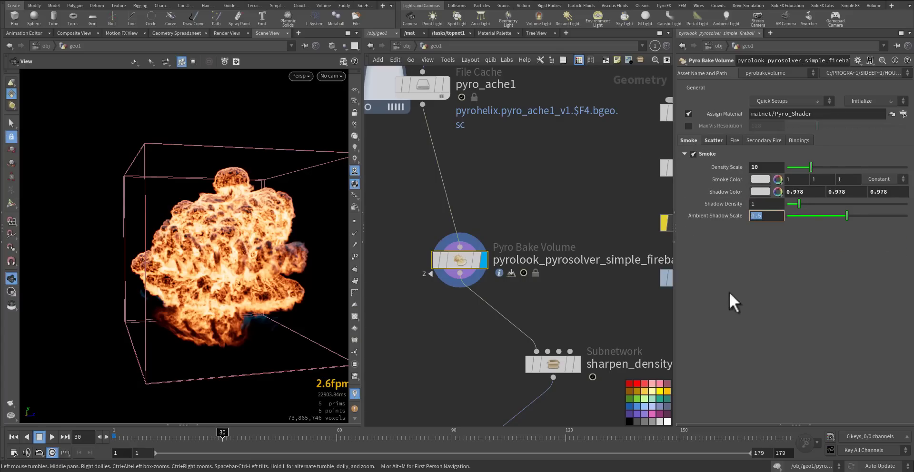
- Review the pyro bake volume's scatter intensity, fire, secondary fire and bindings settings
click(714, 140)
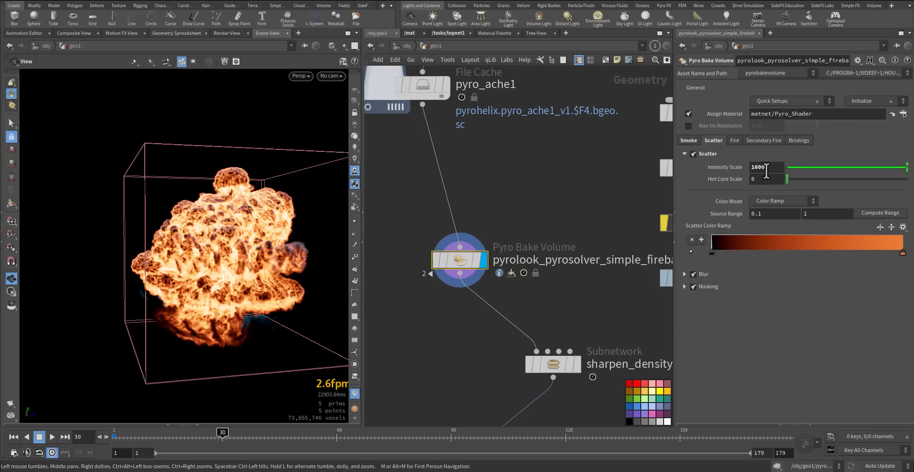
drag(770, 168, 736, 171)
click(739, 141)
click(762, 141)
click(798, 141)
- Display the sharpen_density subnetwork, comparing its result with the unsharpened pyro bake volume
middle_drag(591, 307, 548, 204)
click(532, 263)
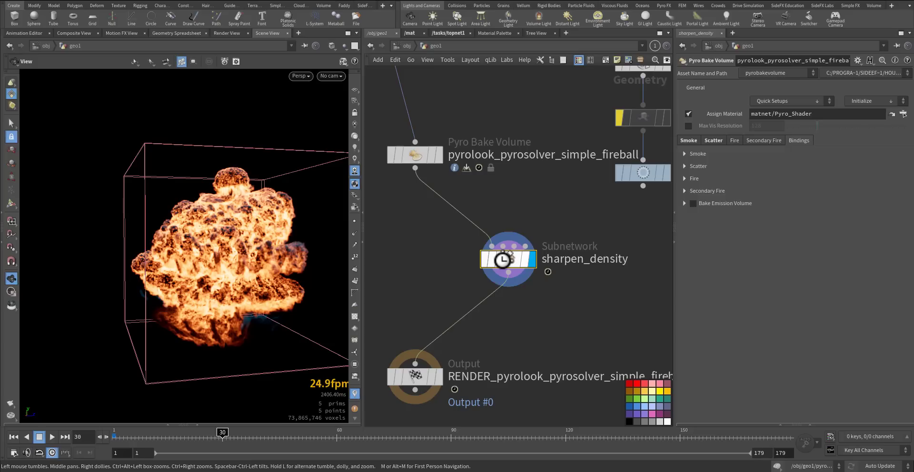
click(503, 261)
click(440, 159)
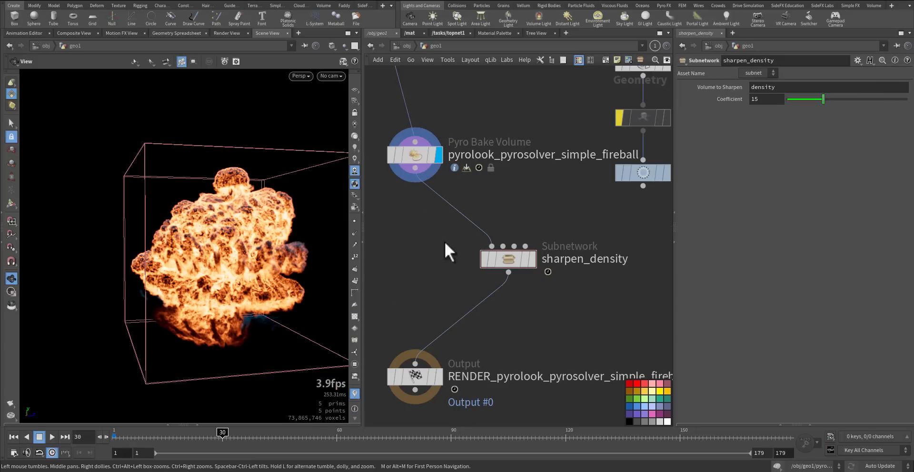
click(533, 261)
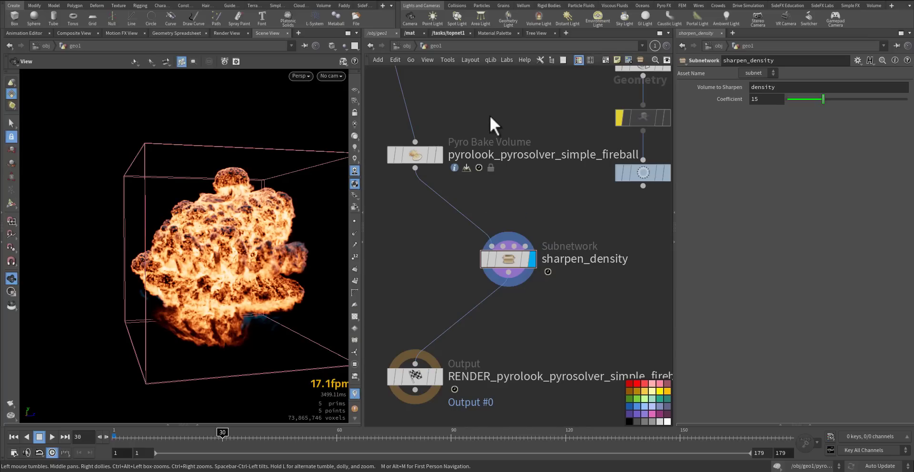
- Check the pyro bake volume's Initialize presets and its Sharpen Volume quick setup
click(421, 157)
click(878, 101)
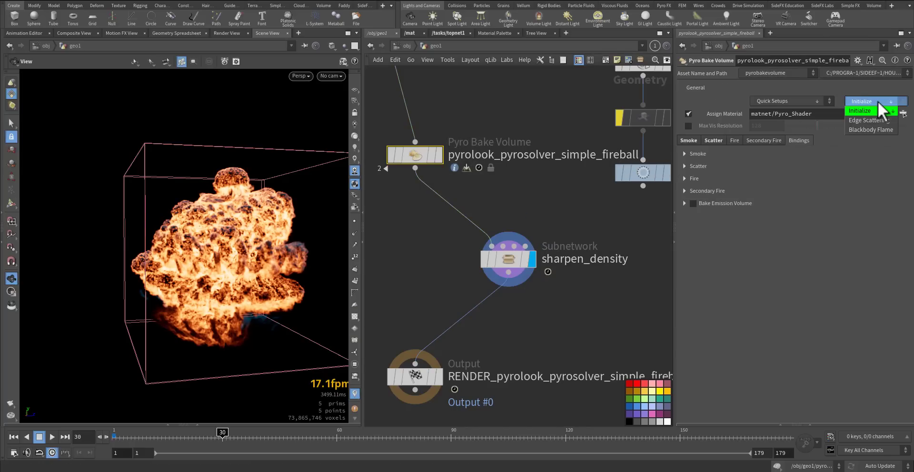
click(880, 111)
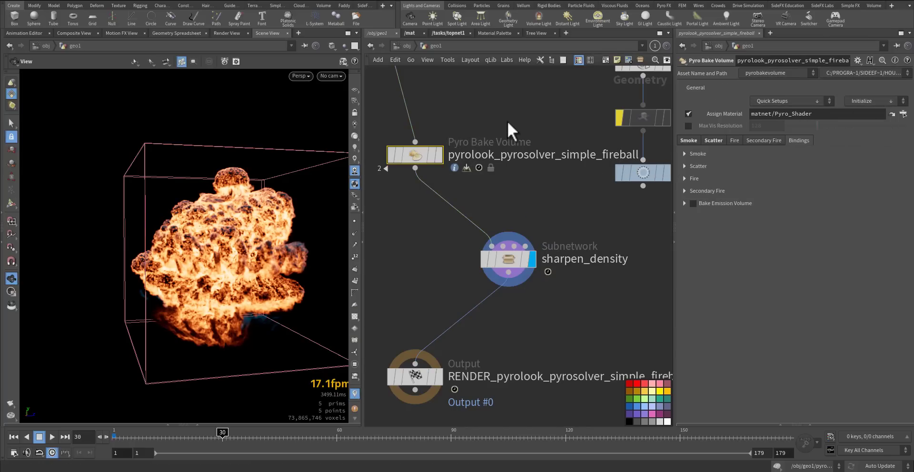
click(813, 103)
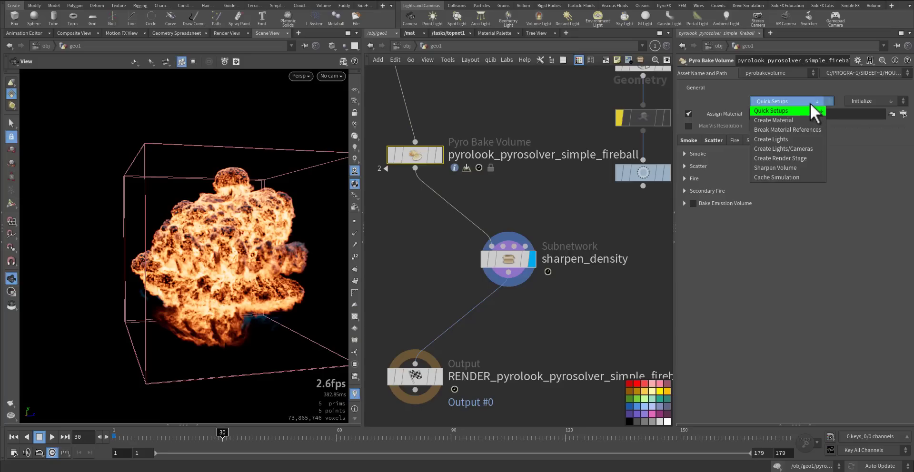
click(799, 168)
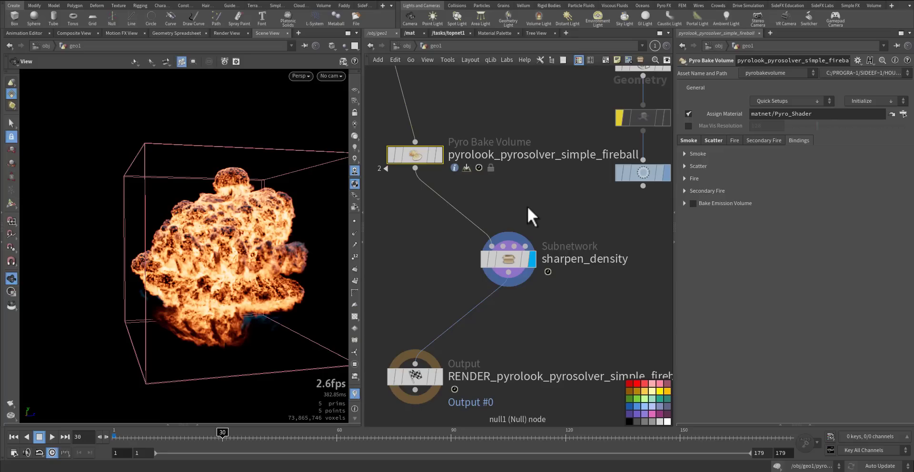
- Enter the sharpen_density subnetwork and display its volume convolve node to examine the kernel values
double_click(515, 261)
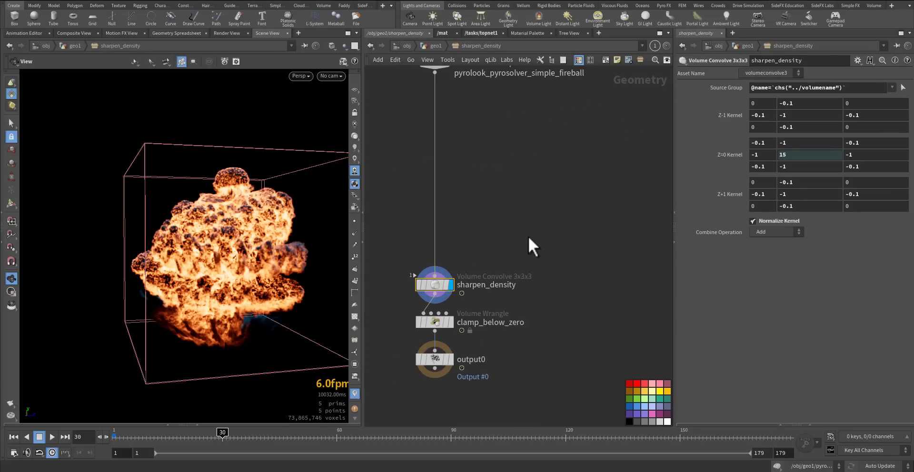
scroll(527, 237, up, 3)
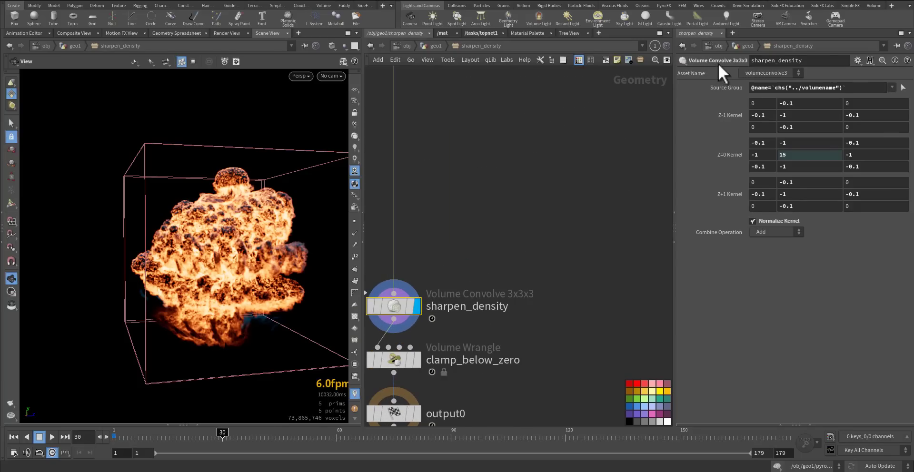
middle_drag(508, 233, 574, 149)
scroll(484, 289, up, 2)
- Display the clamp_below_zero volume wrangle and examine the VEXpression that clamps density
click(495, 258)
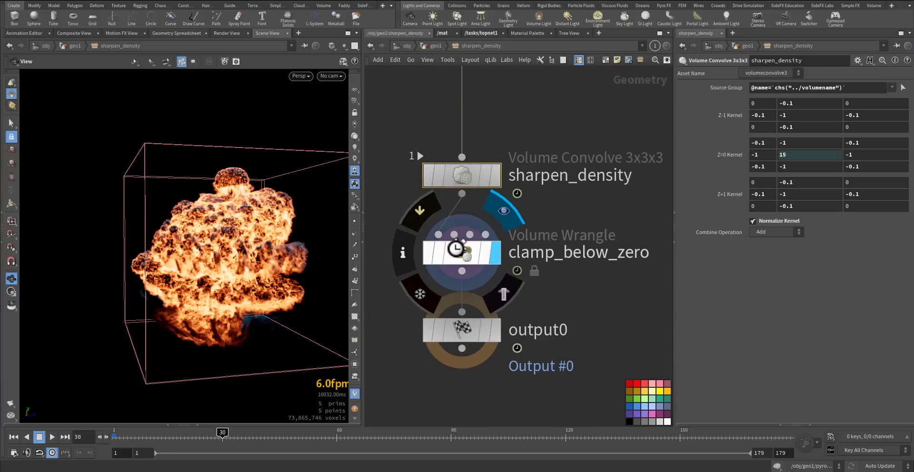
click(614, 233)
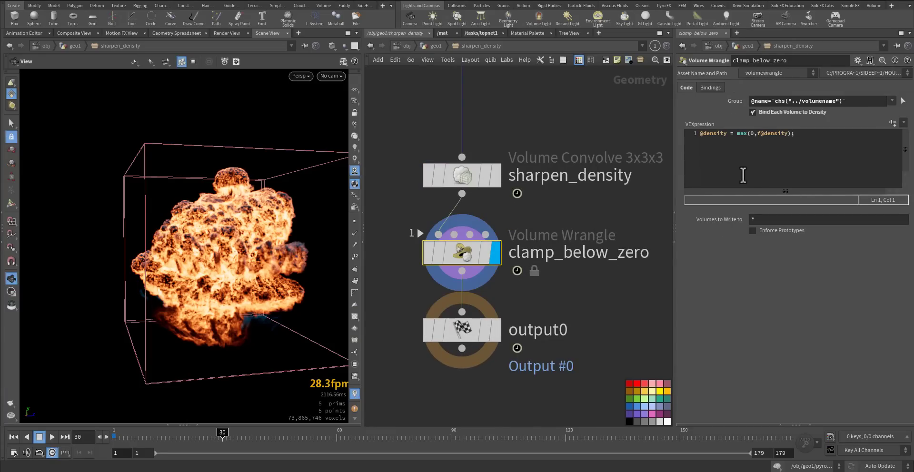
drag(795, 134, 698, 134)
middle_drag(625, 320, 617, 267)
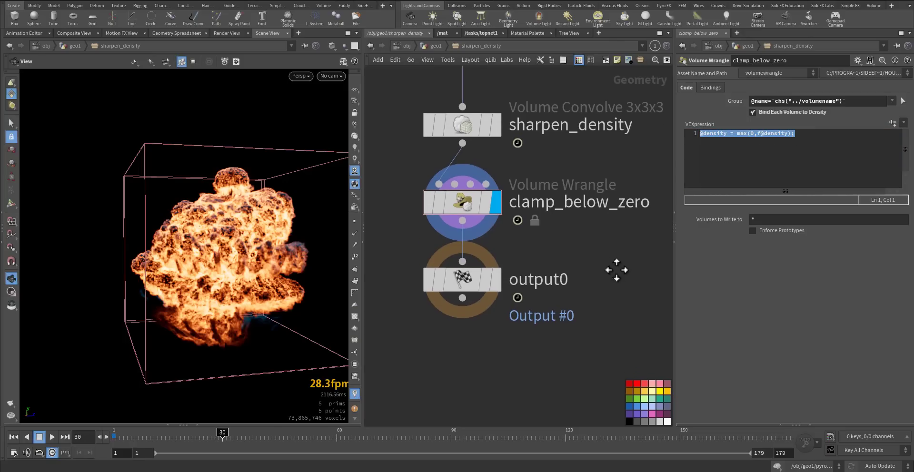
- Display the subnetwork's output0 and recheck the centre coefficient in the volume convolve's Z=0 kernel
click(498, 288)
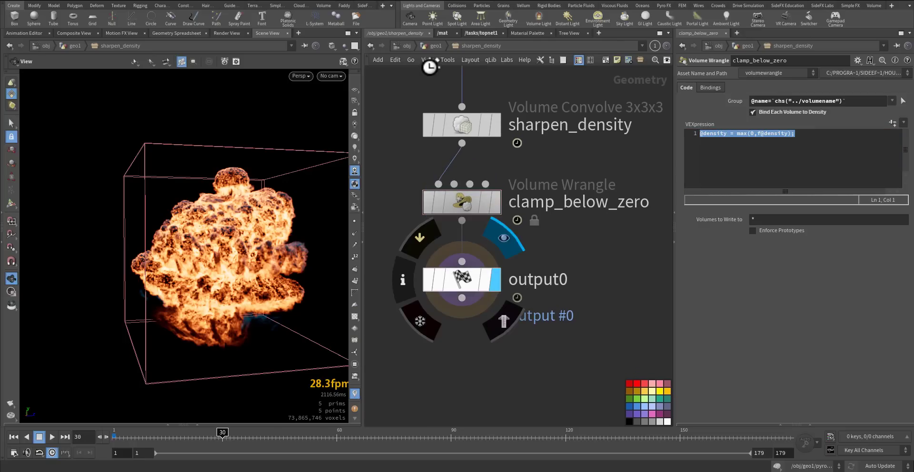
drag(398, 96, 457, 136)
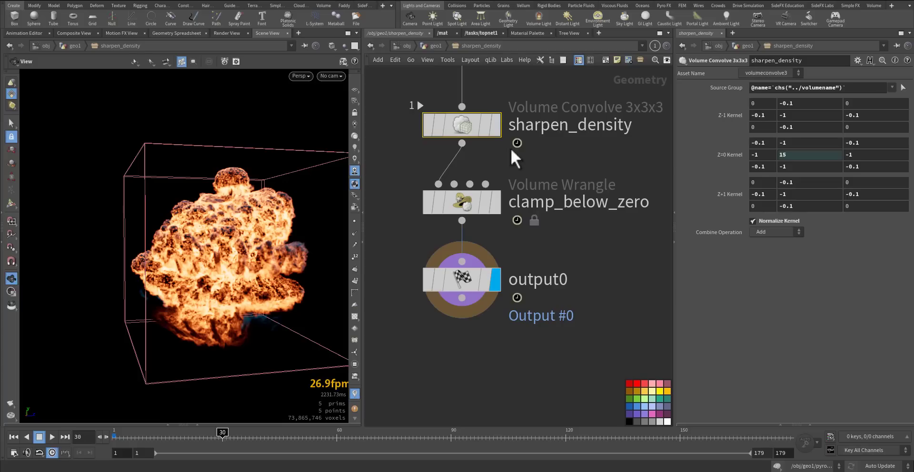
drag(787, 158, 774, 159)
click(727, 153)
click(727, 153)
- Return to geo1 and display the RENDER_pyrolook_pyrosolver_simple_fireball output
click(431, 45)
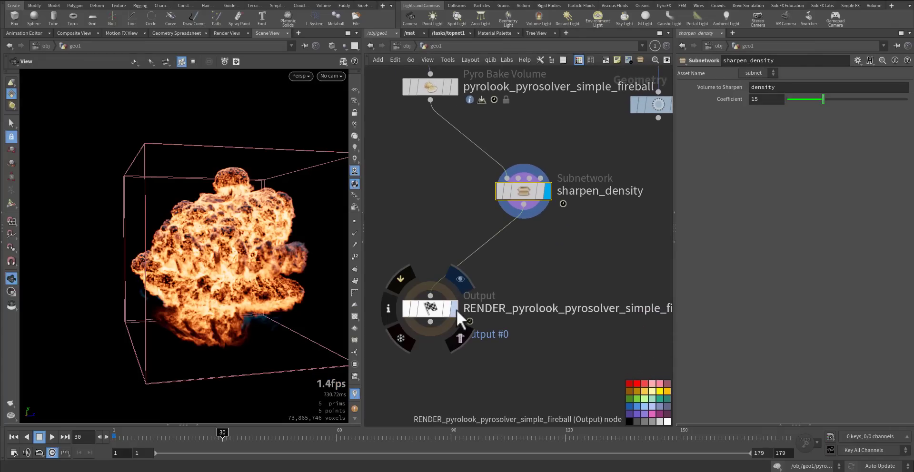
click(457, 309)
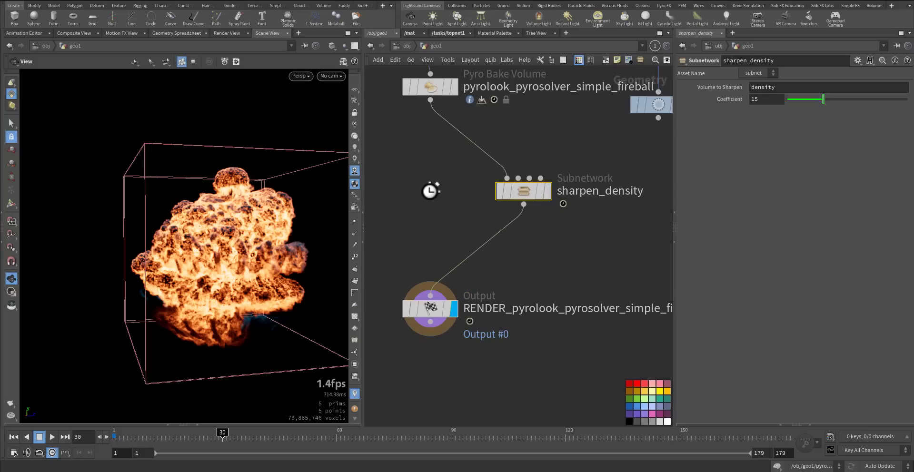
scroll(437, 179, down, 8)
middle_drag(436, 186, 462, 233)
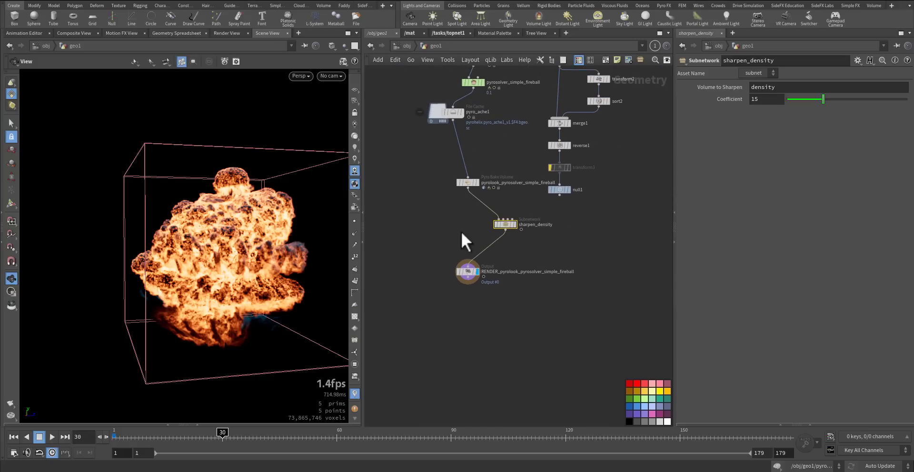
- Inspect the finished explosion at frame 90 from several angles and go back to frame 1
click(451, 436)
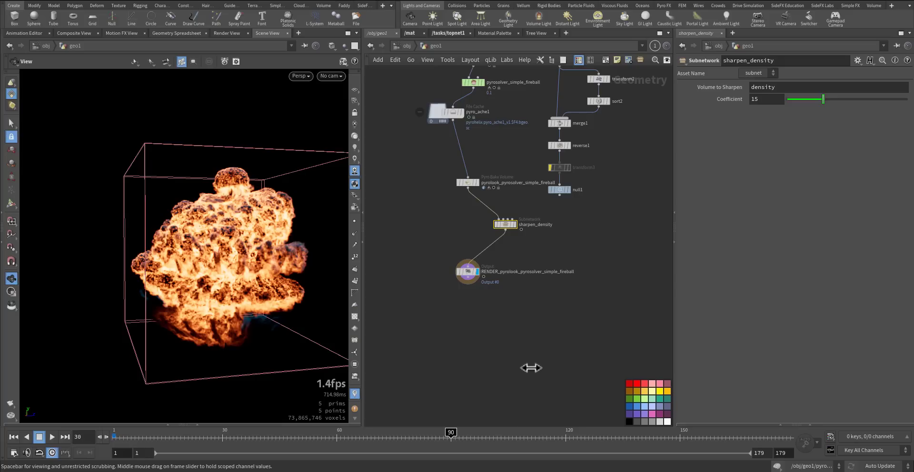
middle_drag(491, 387, 508, 370)
drag(253, 235, 312, 268)
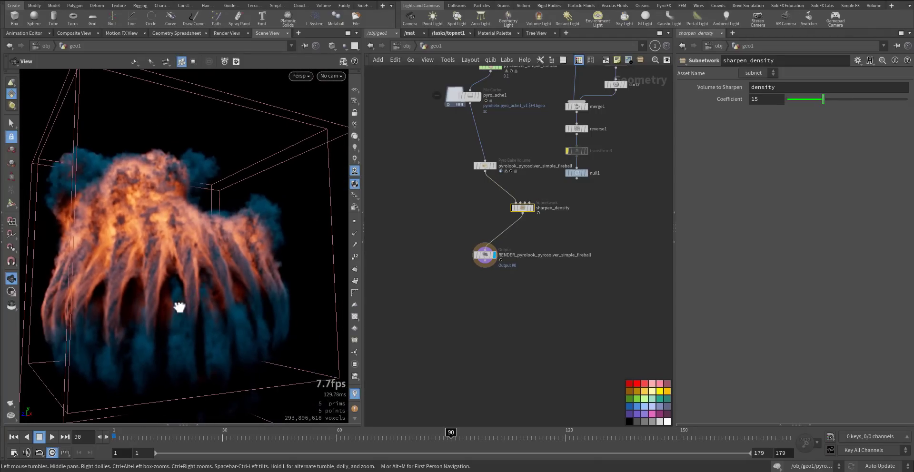
drag(206, 339, 277, 279)
drag(205, 262, 58, 378)
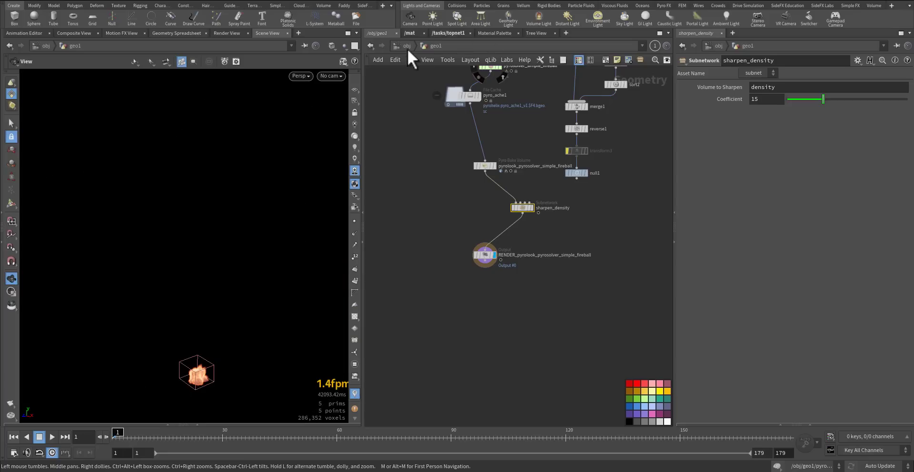
- Leave geo1 for the geo3 network, display its sphere1 source and show that node's parameters
click(407, 46)
double_click(505, 270)
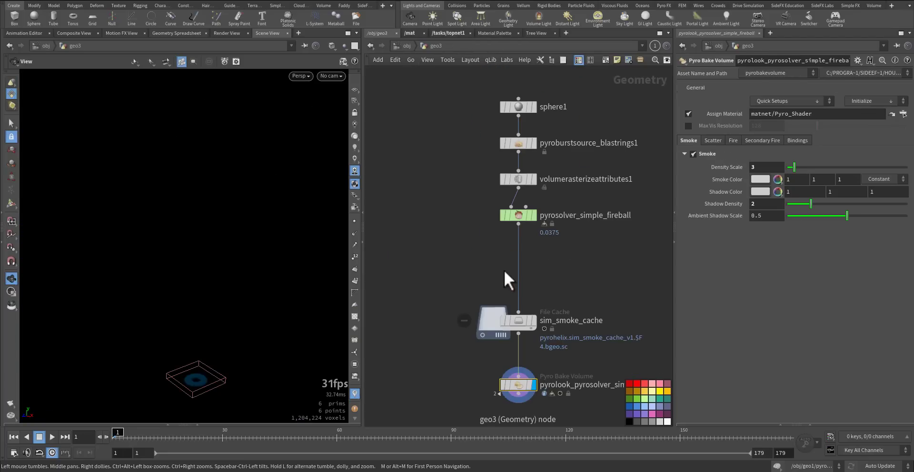
middle_drag(467, 216, 449, 284)
click(517, 177)
click(499, 177)
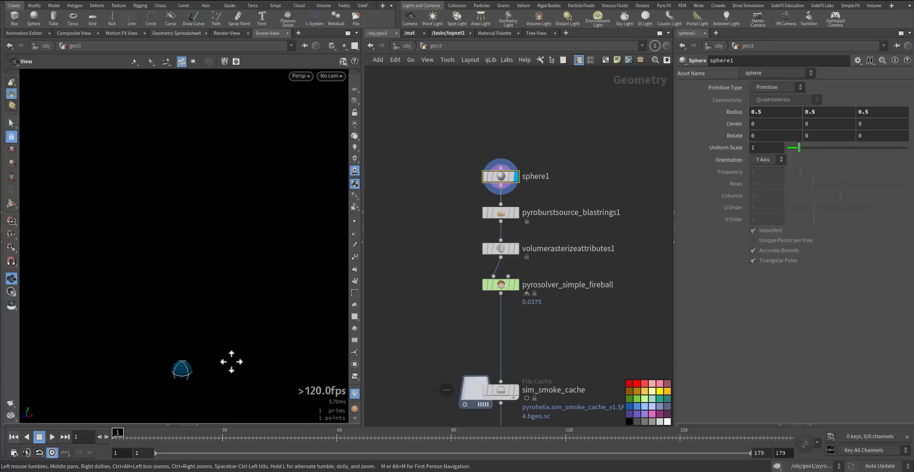
- Display pyroburstsource_blastrings1 and examine its burst shape settings and available burst types at frame 1
click(518, 213)
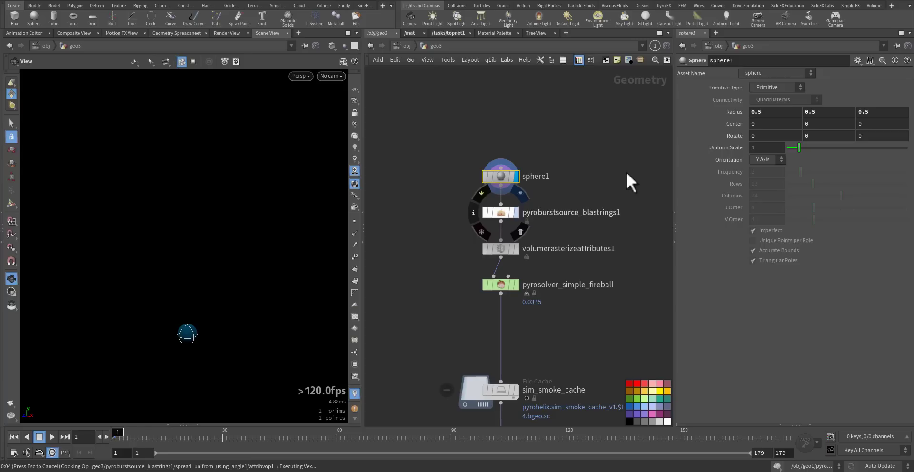
click(529, 209)
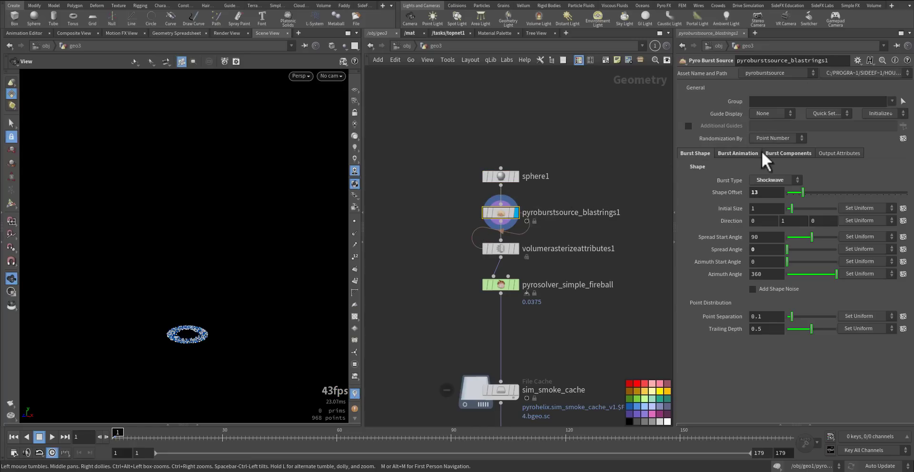
click(781, 180)
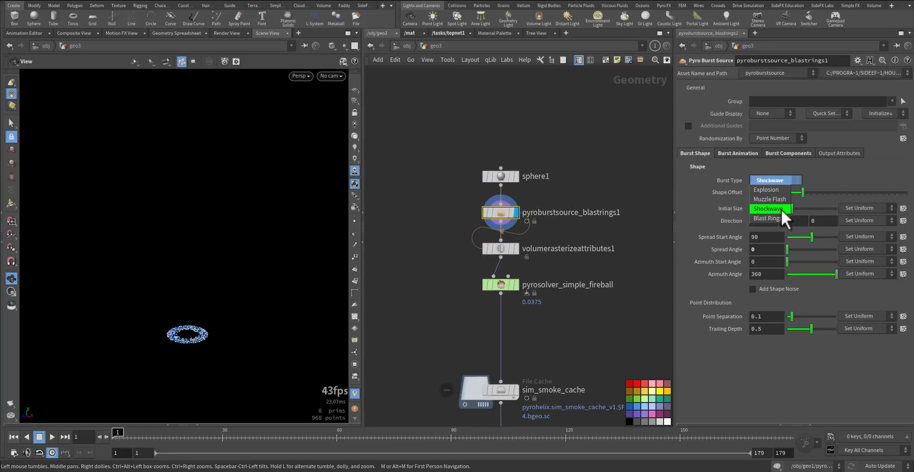
click(396, 285)
mouse_move(125, 434)
mouse_down()
mouse_move(147, 434)
mouse_move(121, 435)
mouse_up()
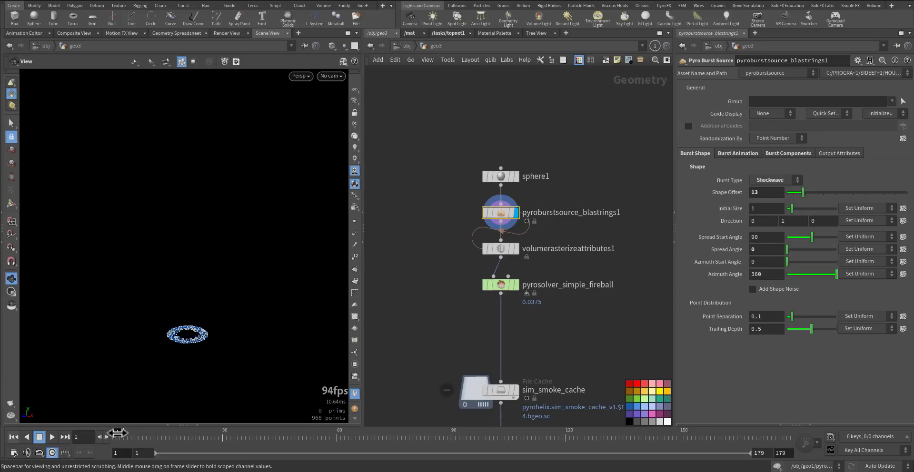
- Display volumerasterizeattributes1 and the pyro solver, and check gascurveforce1 in the solver's FORCES network before returning to geo3
click(516, 249)
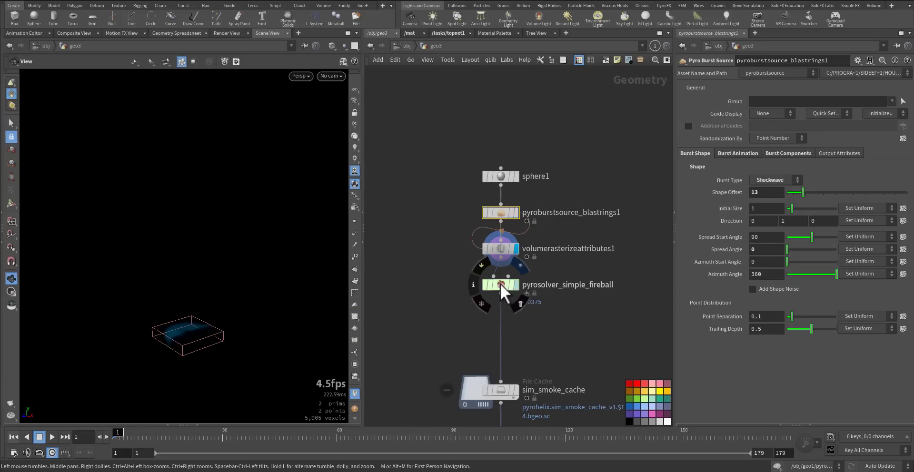
click(515, 285)
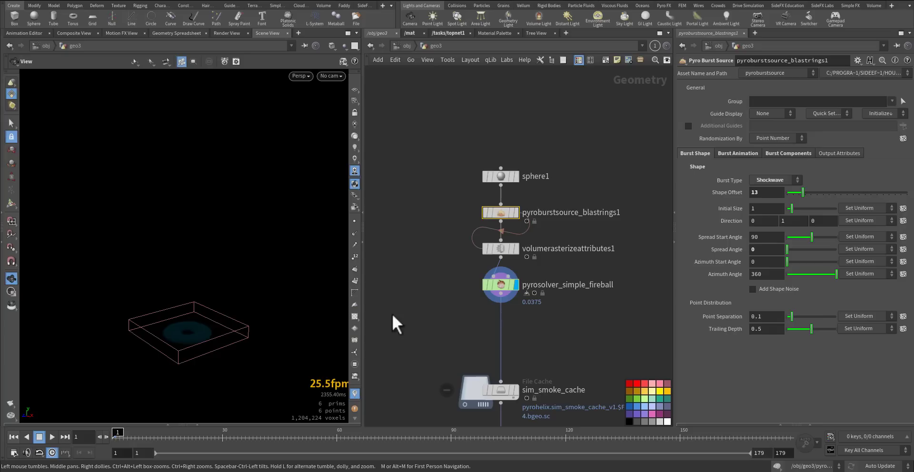
double_click(498, 283)
double_click(518, 275)
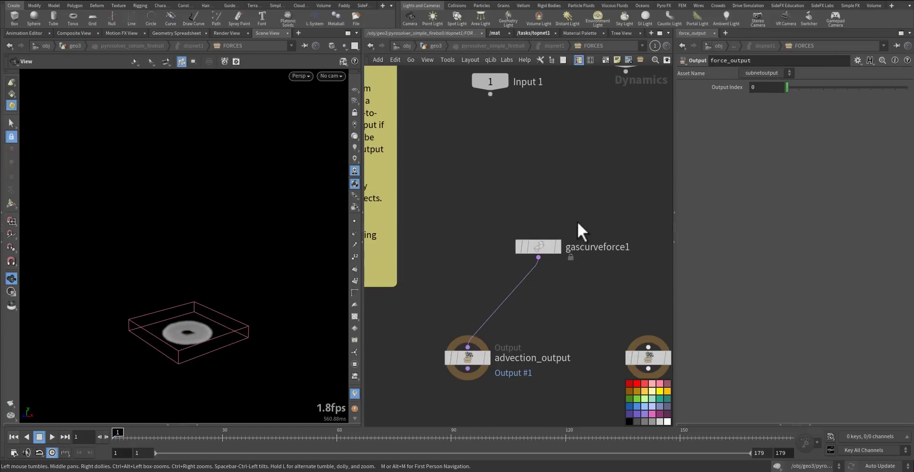
click(553, 247)
click(435, 46)
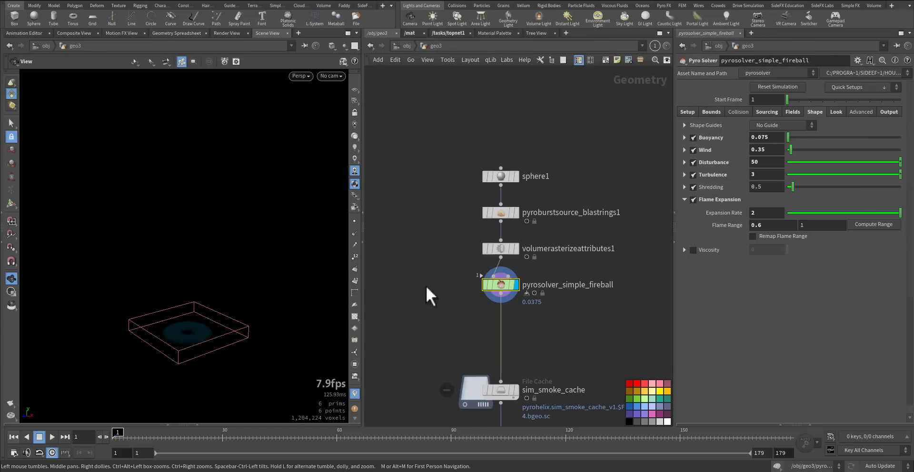
- Display the pyrolook_pyrosolver_simple_fireball output in geo3, play the smoke shockwave and inspect it from several angles
click(509, 336)
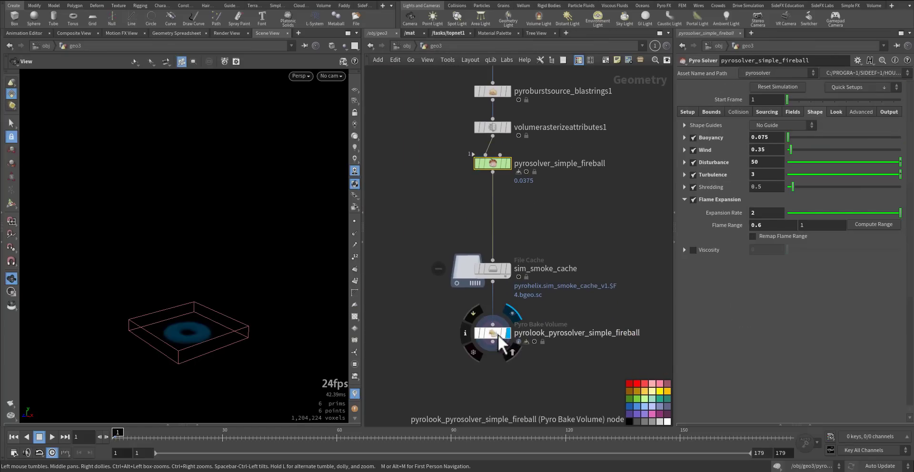
click(501, 334)
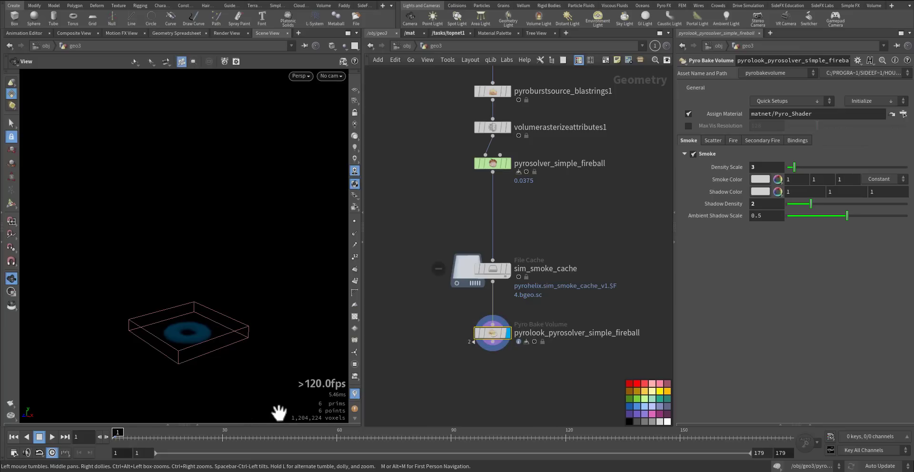
click(53, 435)
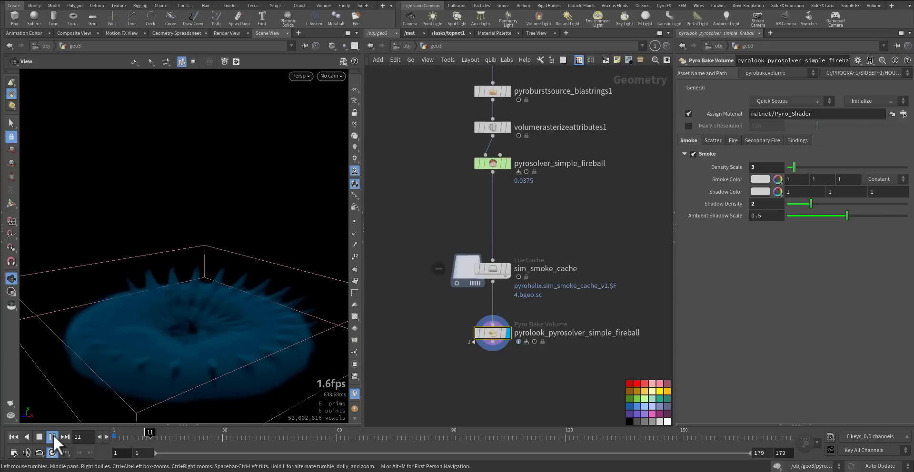
click(202, 437)
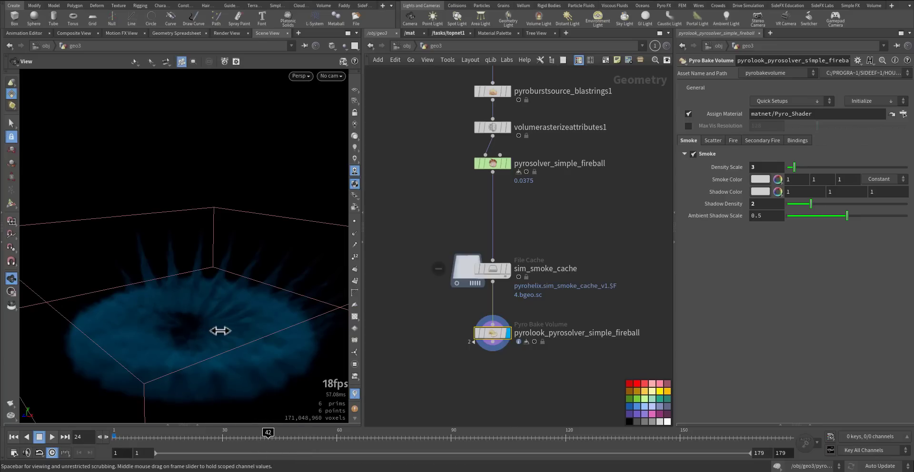
drag(195, 361, 230, 347)
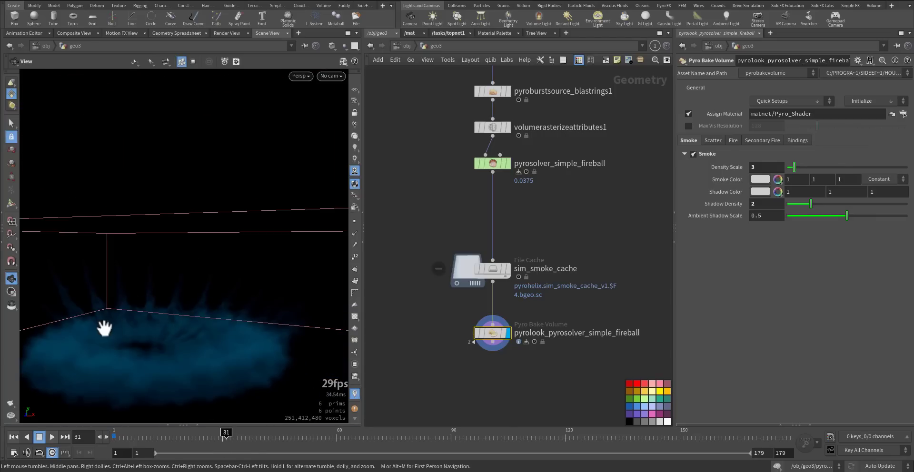
middle_drag(103, 329, 171, 273)
drag(171, 273, 200, 377)
right_drag(200, 378, 130, 367)
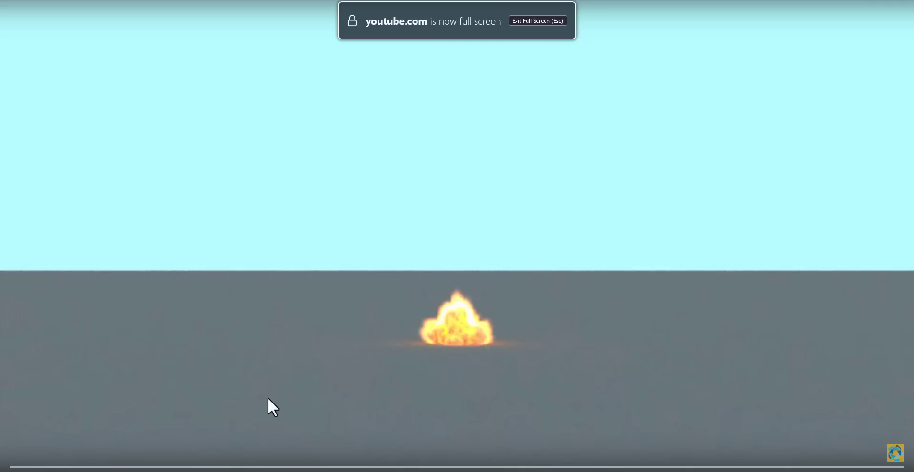
- Switch to YouTube and watch the full-screen video of the rendered explosion
click(243, 328)
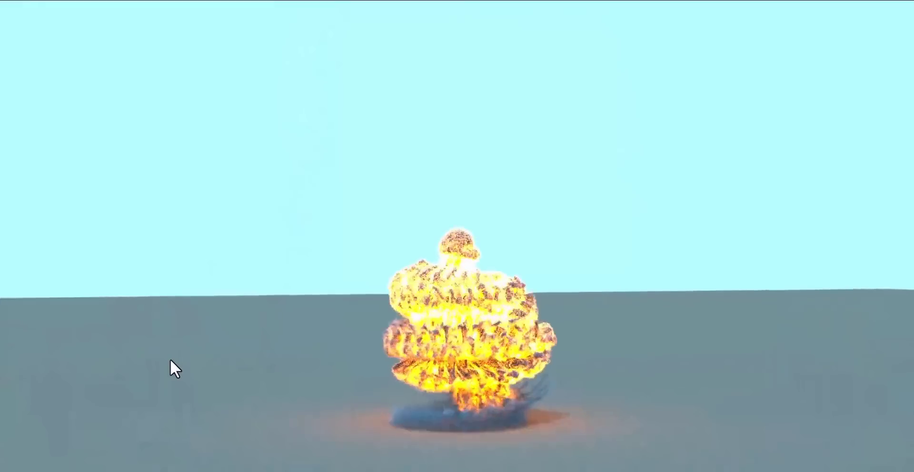
mouse_move(180, 353)
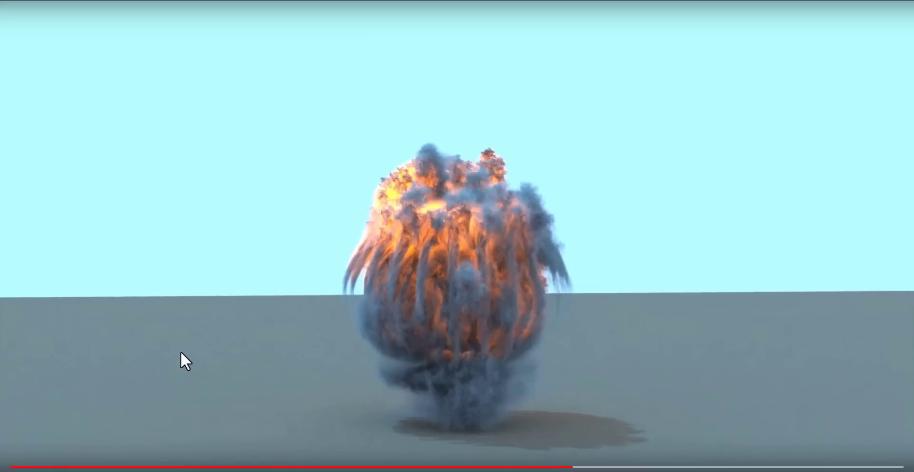